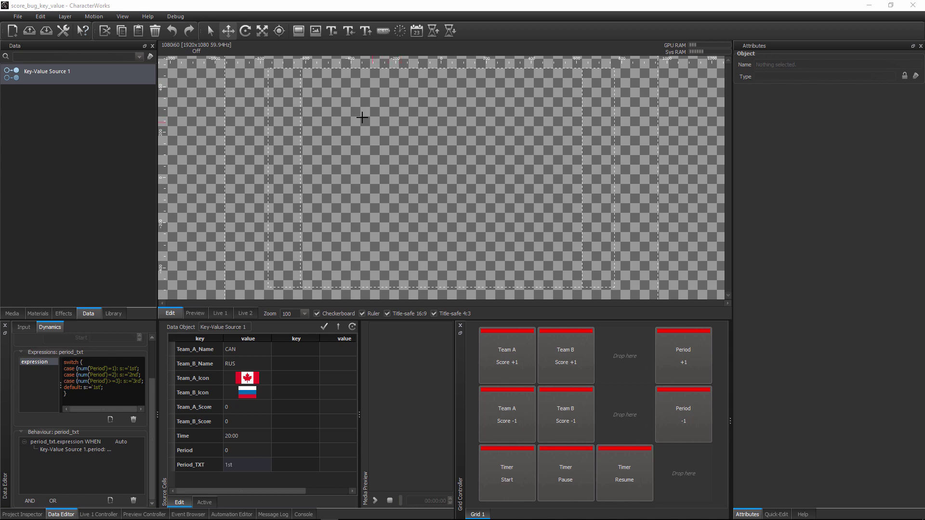
Import ice_hockey.png from the misc images folder as an image layer
{"action": "left_click", "coordinate": [315, 32]}
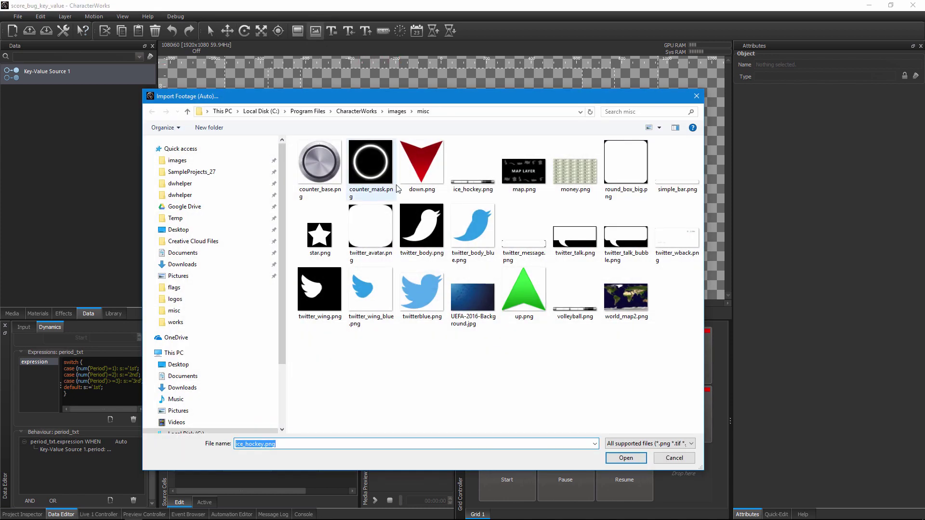
{"action": "left_click", "coordinate": [472, 191]}
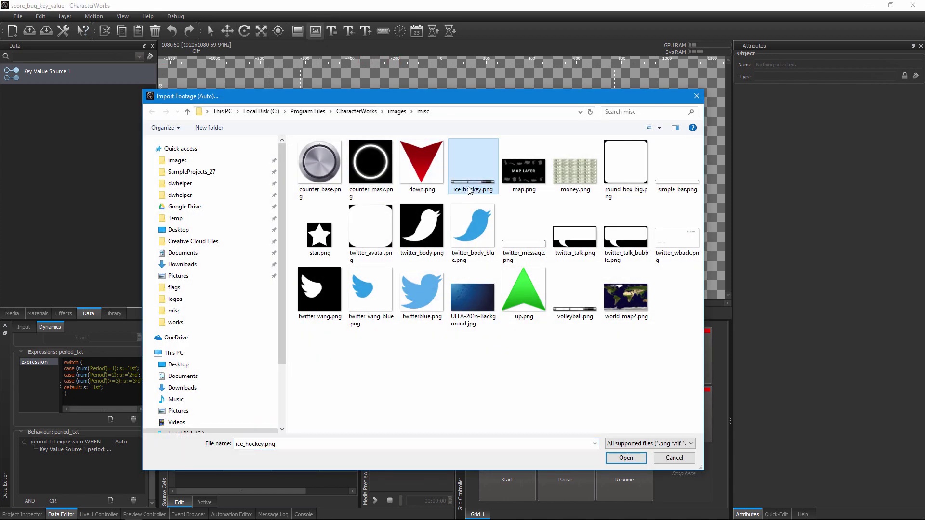
{"action": "double_click", "coordinate": [473, 187]}
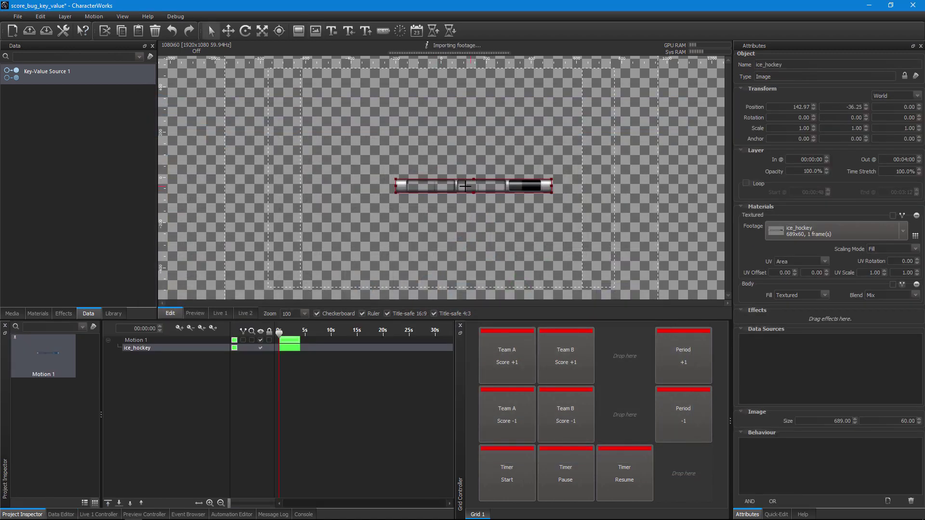
Place the ice_hockey bar near the canvas's upper edge with its X position set to 0 and Y at about 440
{"action": "left_click_drag", "start_coordinate": [457, 187], "coordinate": [439, 86]}
{"action": "double_click", "coordinate": [802, 107]}
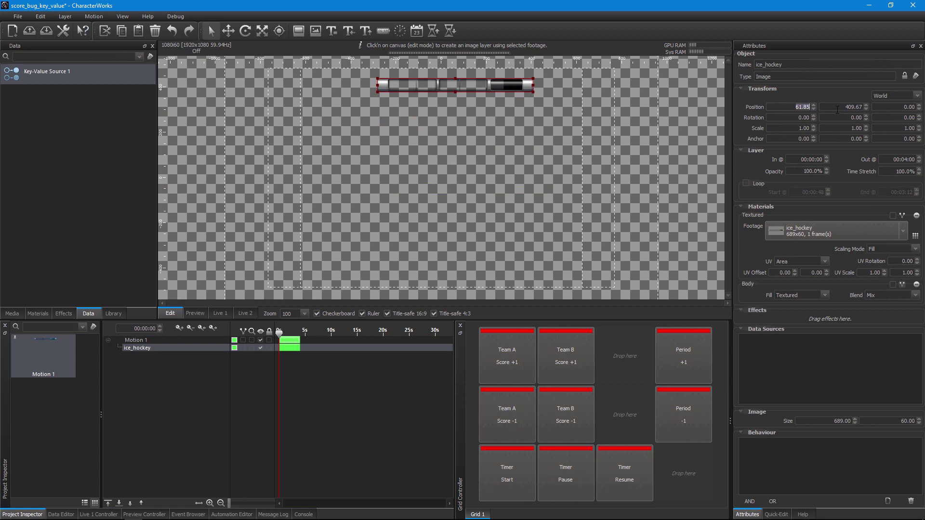
{"action": "type", "text": "0"}
{"action": "key", "text": "Tab"}
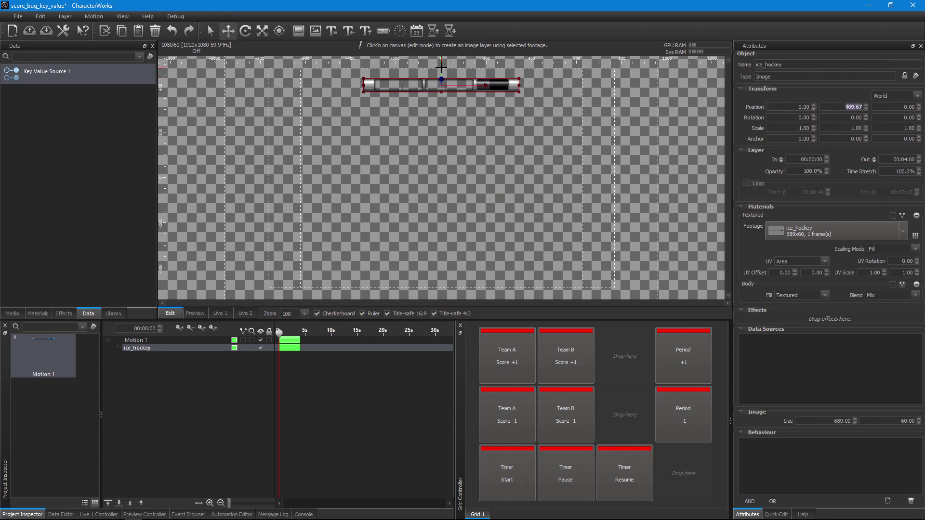
{"action": "left_click_drag", "start_coordinate": [440, 72], "coordinate": [441, 60]}
Draw a solid rectangle about 460 by 56 across the team and score windows and move its layer beneath ice_hockey
{"action": "scroll", "coordinate": [451, 94], "scroll_direction": "up", "scroll_amount": 5}
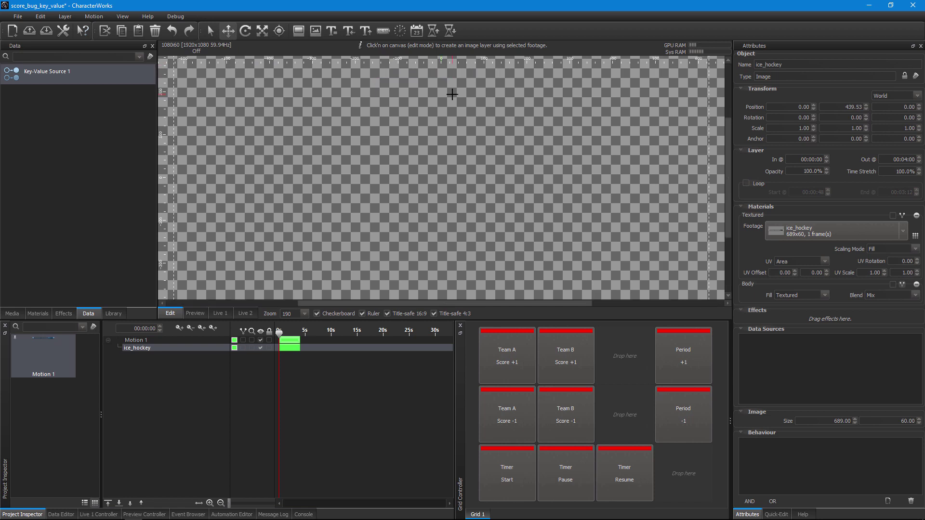
{"action": "left_click_drag", "start_coordinate": [427, 152], "coordinate": [430, 235]}
{"action": "scroll", "coordinate": [447, 168], "scroll_direction": "up", "scroll_amount": 1}
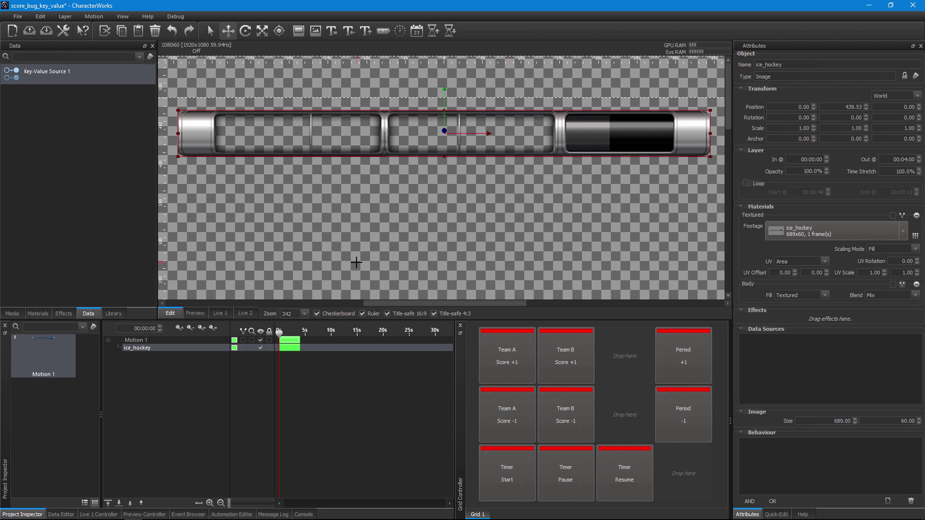
{"action": "left_click", "coordinate": [299, 32]}
{"action": "left_click_drag", "start_coordinate": [204, 112], "coordinate": [559, 155]}
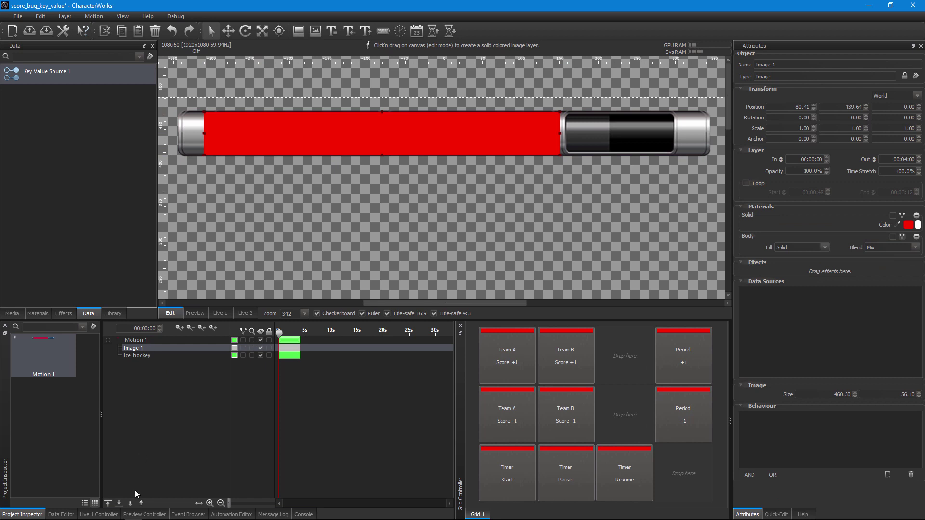
{"action": "left_click", "coordinate": [130, 503]}
Rename the solid rectangle's layer as Back
{"action": "left_click", "coordinate": [134, 357]}
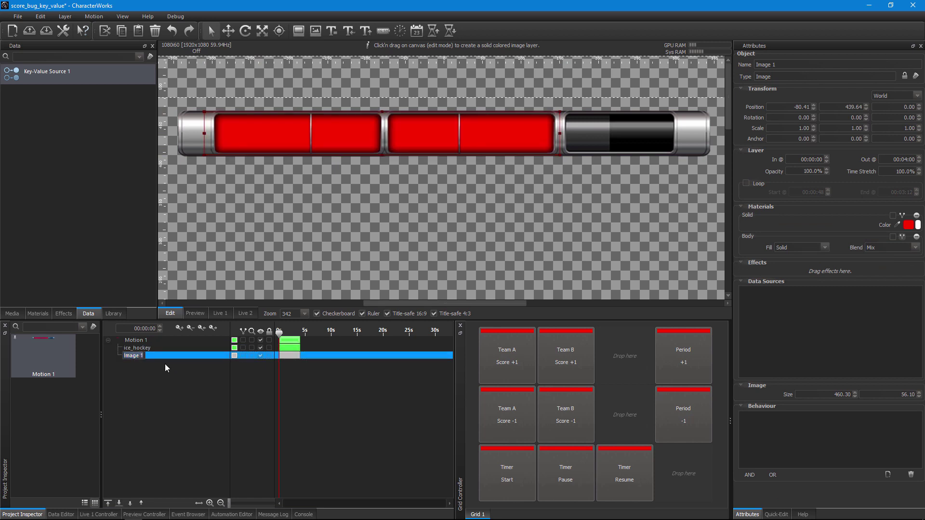
{"action": "type", "text": "Back"}
{"action": "key", "text": "Return"}
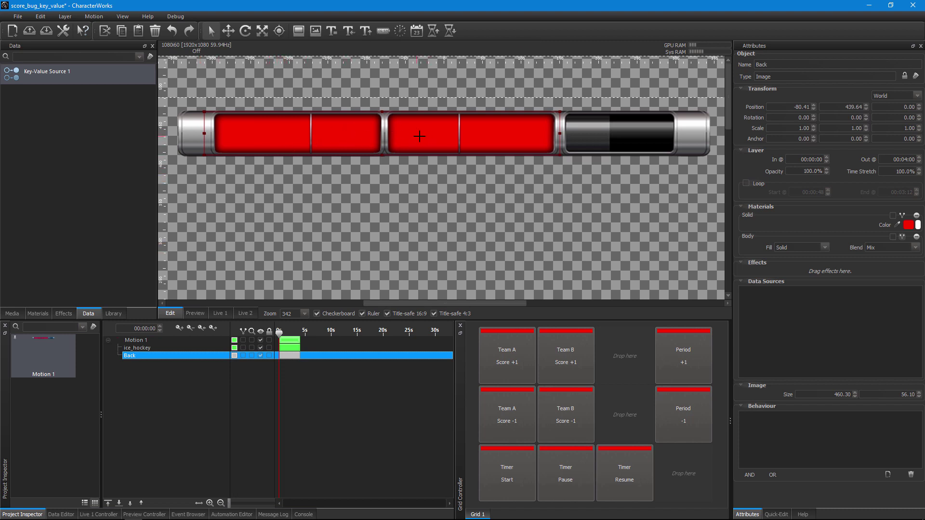
Draw a solid rectangle about 191 by 54 over the two inner score windows and colour it pale pink, #ffeffb
{"action": "left_click", "coordinate": [299, 32]}
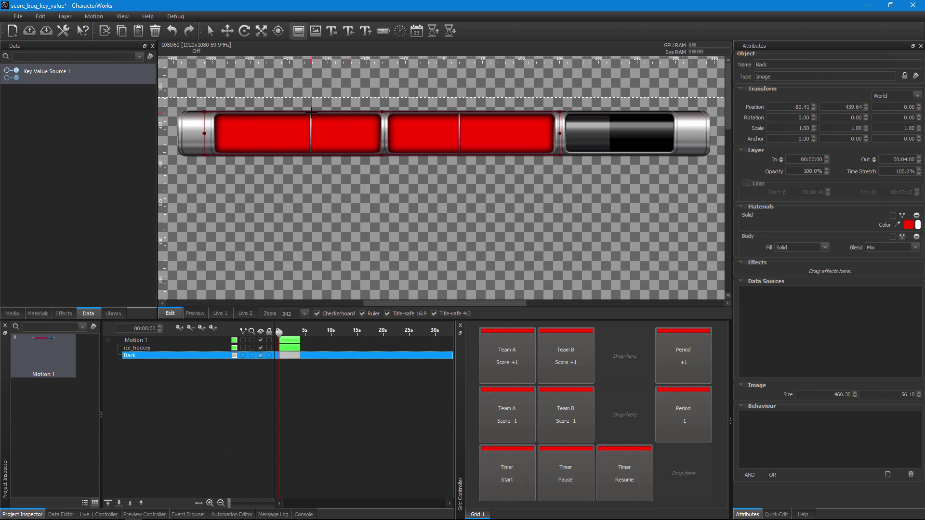
{"action": "left_click_drag", "start_coordinate": [311, 113], "coordinate": [459, 154]}
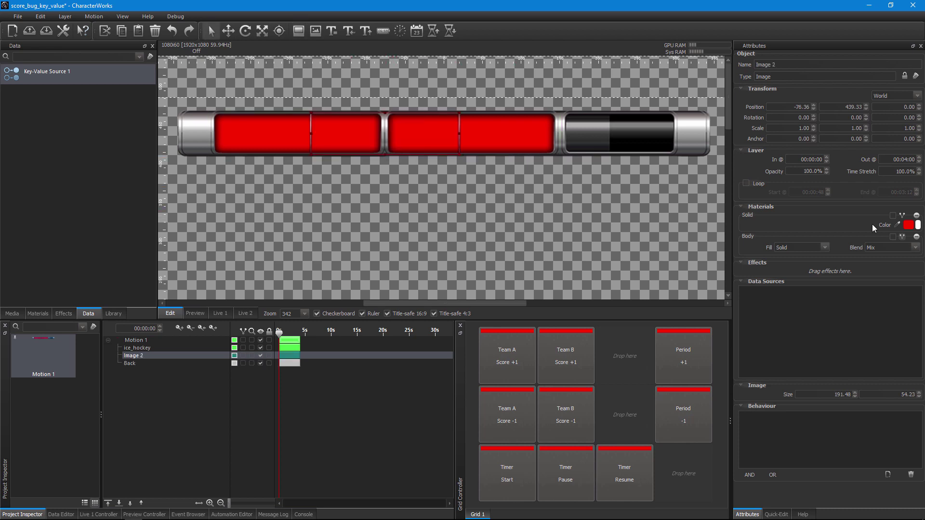
{"action": "left_click", "coordinate": [907, 226]}
{"action": "mouse_move", "coordinate": [484, 271]}
{"action": "left_mouse_down"}
{"action": "mouse_move", "coordinate": [467, 267]}
{"action": "mouse_move", "coordinate": [477, 275]}
{"action": "left_mouse_up"}
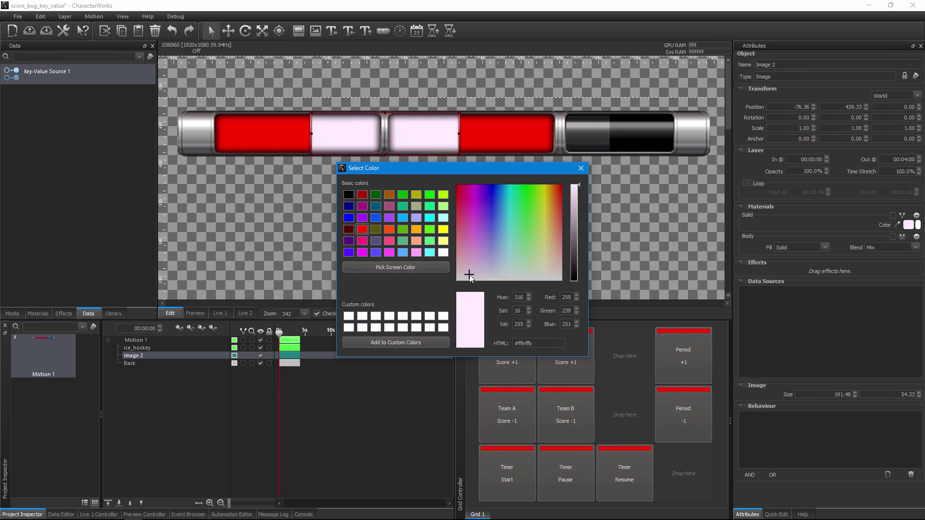
{"action": "left_click", "coordinate": [581, 168]}
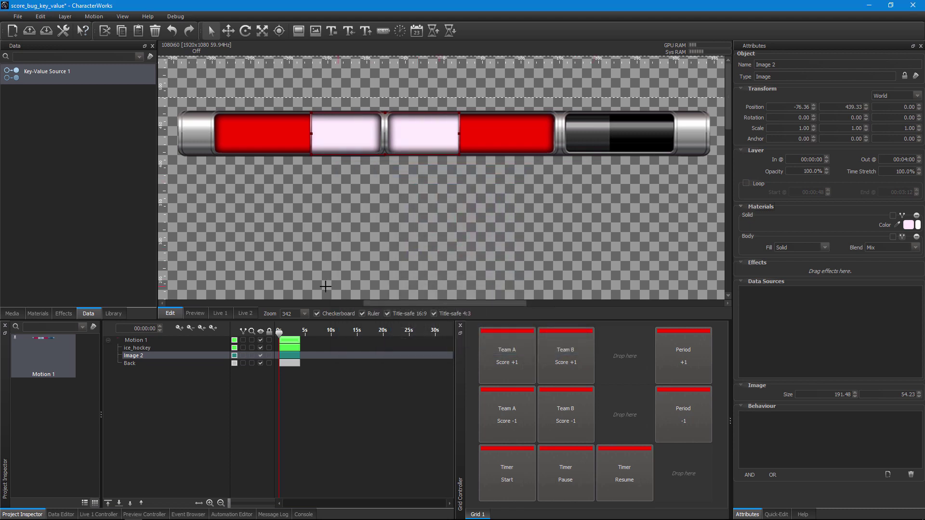
Rename the pale score rectangle's layer as Score_Back
{"action": "left_click", "coordinate": [154, 359]}
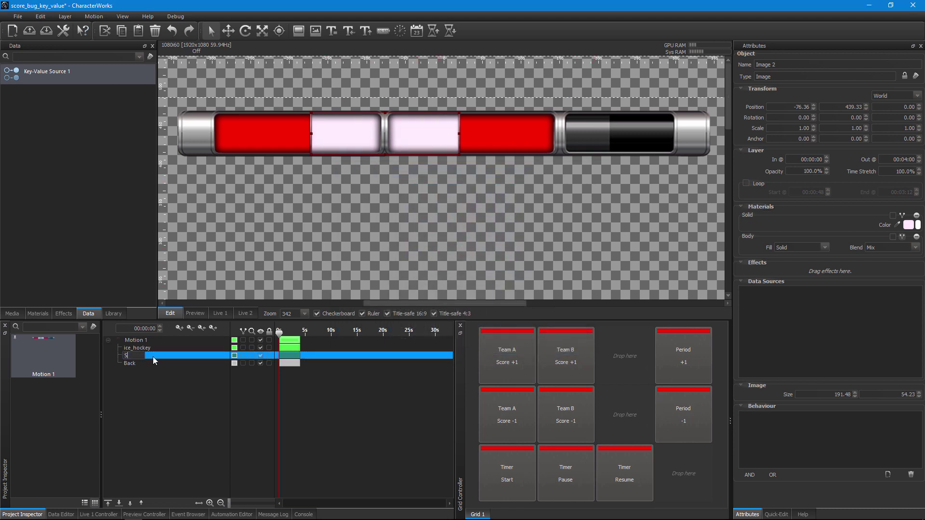
{"action": "type", "text": "Score_Back"}
{"action": "key", "text": "Return"}
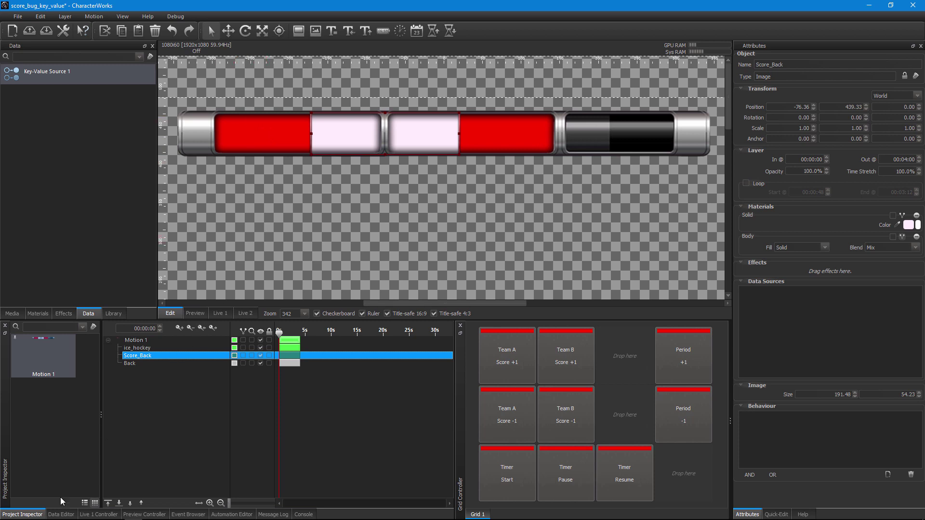
Add the Team_A_Icon data value to the canvas and scale the flag to about 70 by 35 inside the first team window
{"action": "left_click", "coordinate": [61, 515]}
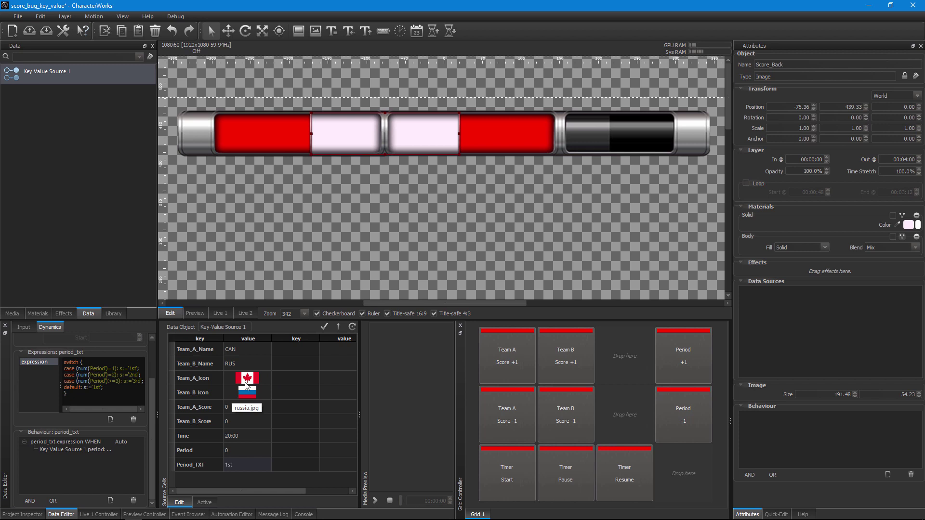
{"action": "left_click_drag", "start_coordinate": [246, 382], "coordinate": [236, 143]}
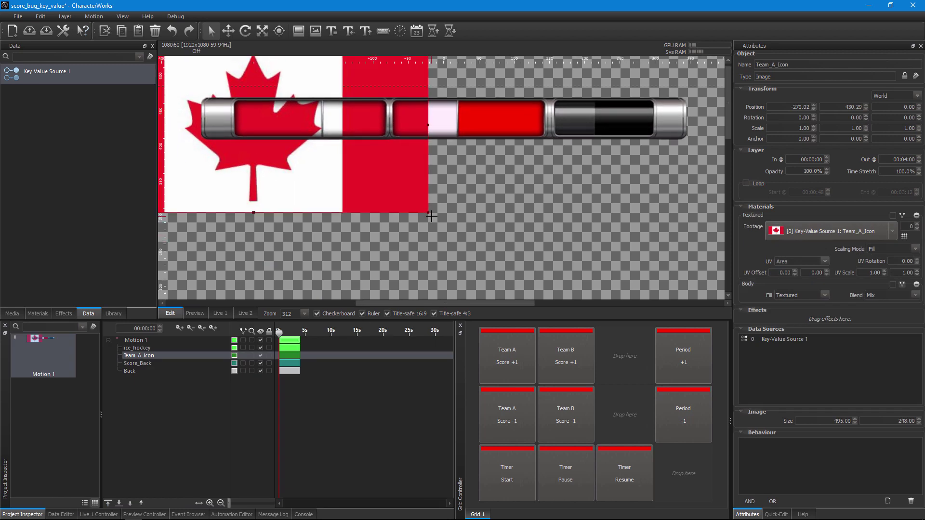
{"action": "left_click_drag", "start_coordinate": [428, 213], "coordinate": [260, 119]}
{"action": "left_click", "coordinate": [266, 201]}
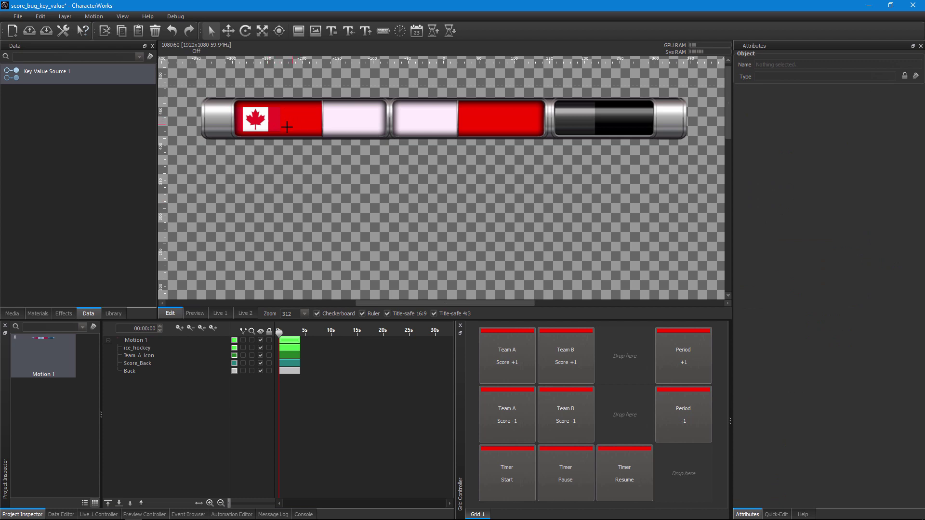
Recolour the Back layer to match the red of the Canadian flag
{"action": "left_click", "coordinate": [297, 129]}
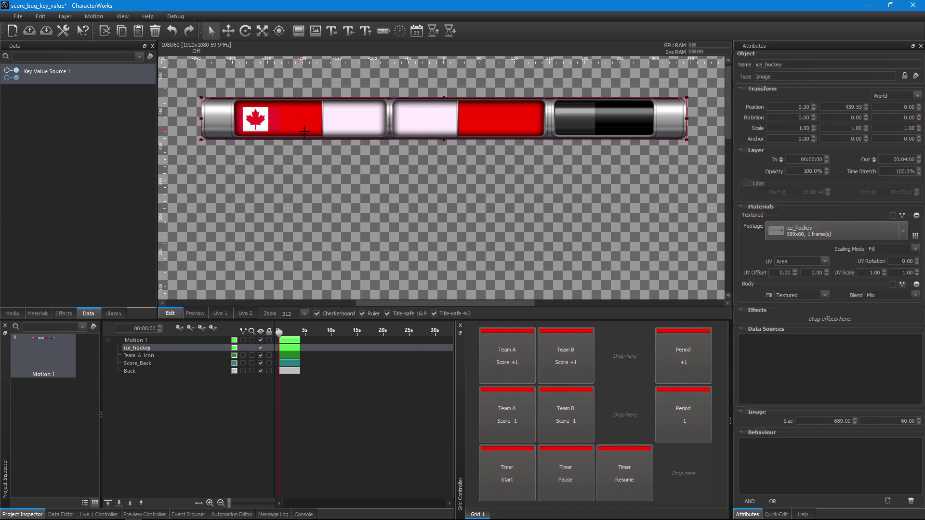
{"action": "left_click", "coordinate": [309, 122]}
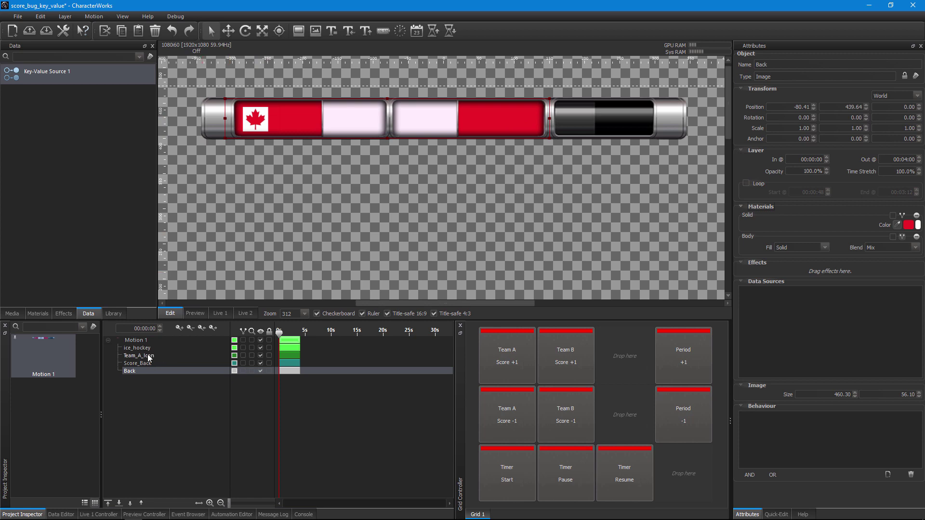
Duplicate the Team_A_Icon layer and move the copy into the second team window, at X about 110
{"action": "left_click", "coordinate": [261, 126]}
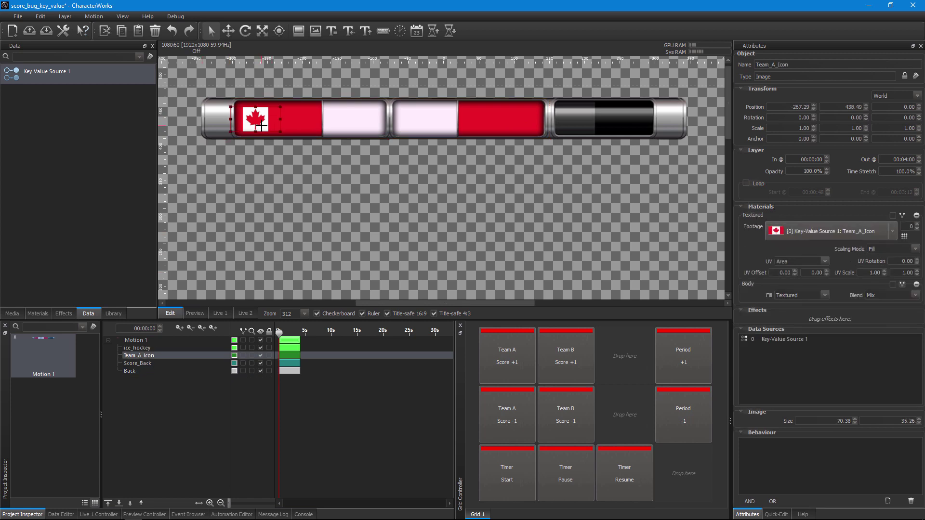
{"action": "right_click", "coordinate": [261, 126]}
{"action": "left_click", "coordinate": [291, 176]}
{"action": "right_click", "coordinate": [263, 128]}
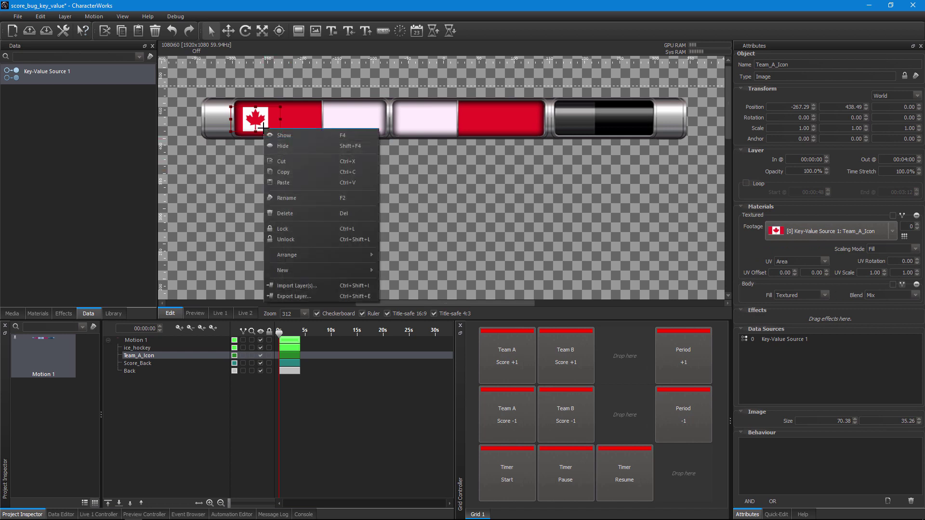
{"action": "left_click", "coordinate": [293, 183]}
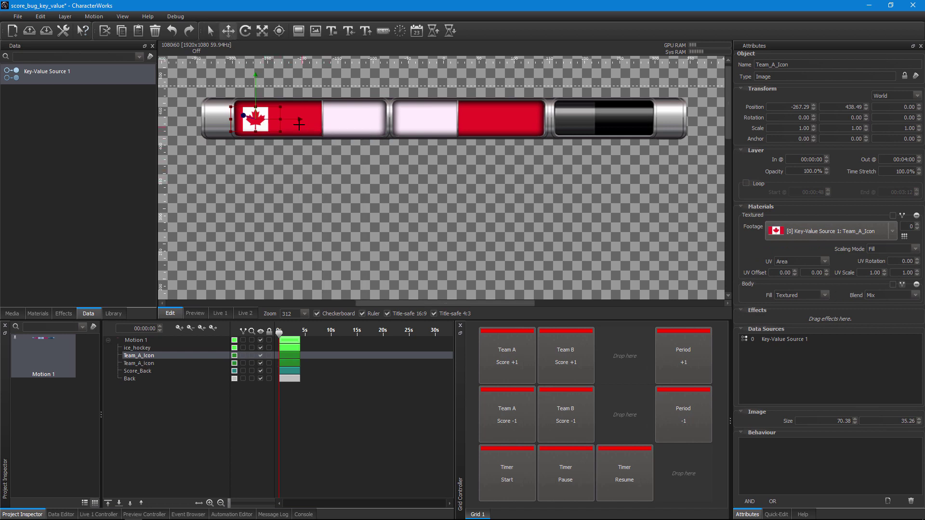
{"action": "left_click_drag", "start_coordinate": [298, 124], "coordinate": [558, 150]}
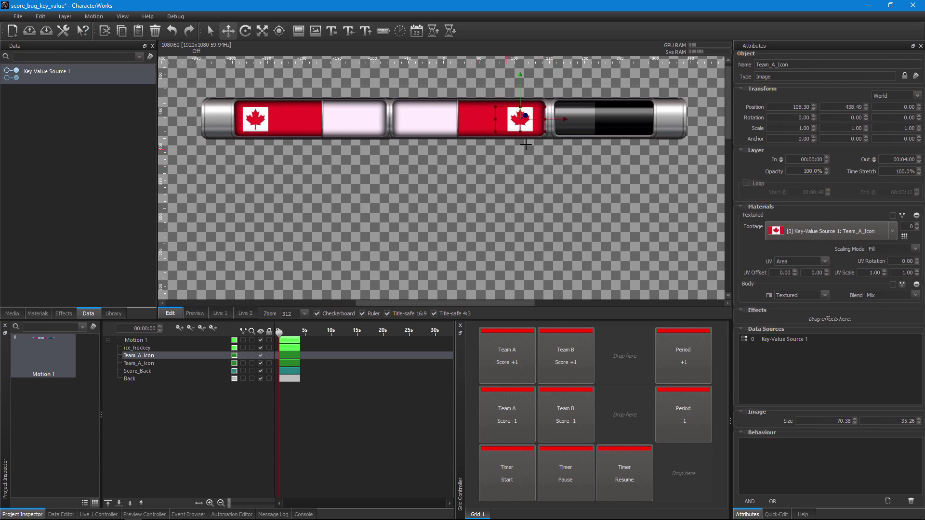
{"action": "left_click_drag", "start_coordinate": [561, 119], "coordinate": [562, 119]}
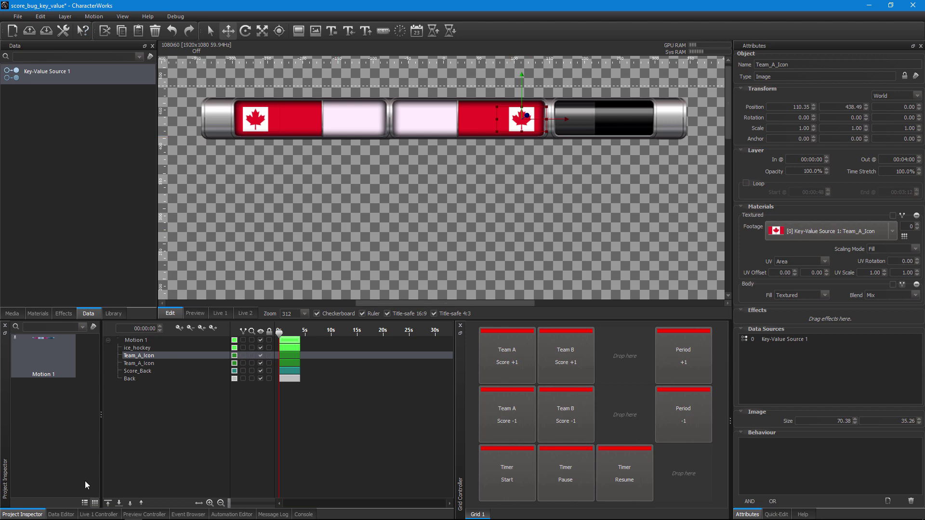
Set the copied flag layer's footage to Key-Value Source 1: team_b_icon
{"action": "left_click", "coordinate": [61, 514]}
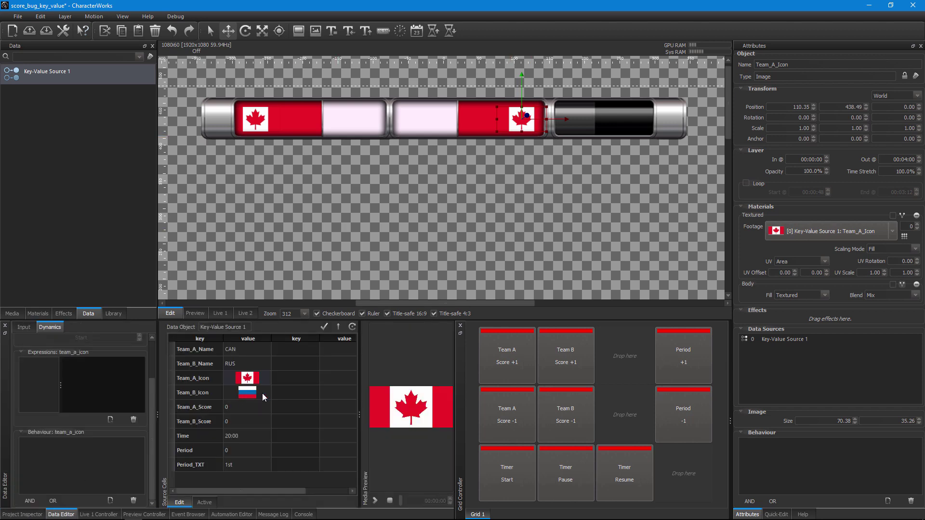
{"action": "left_click", "coordinate": [807, 233]}
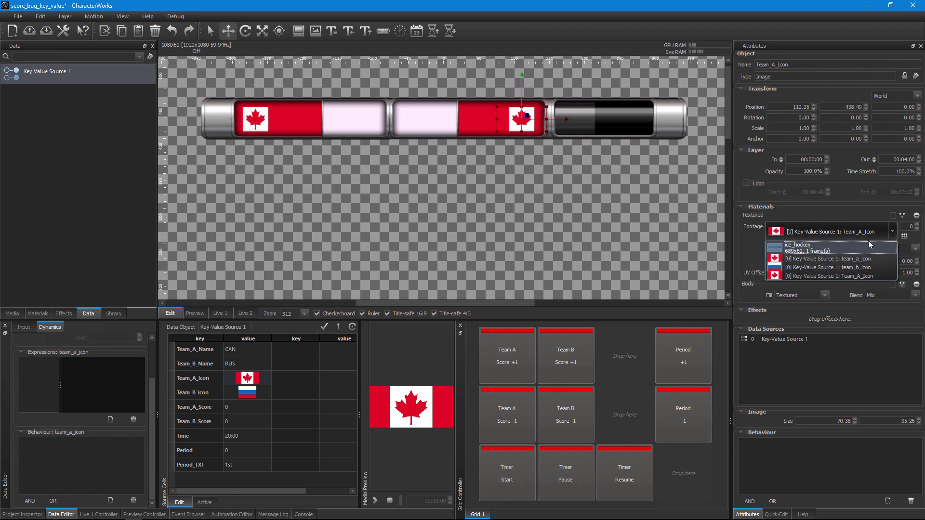
{"action": "left_click", "coordinate": [828, 269]}
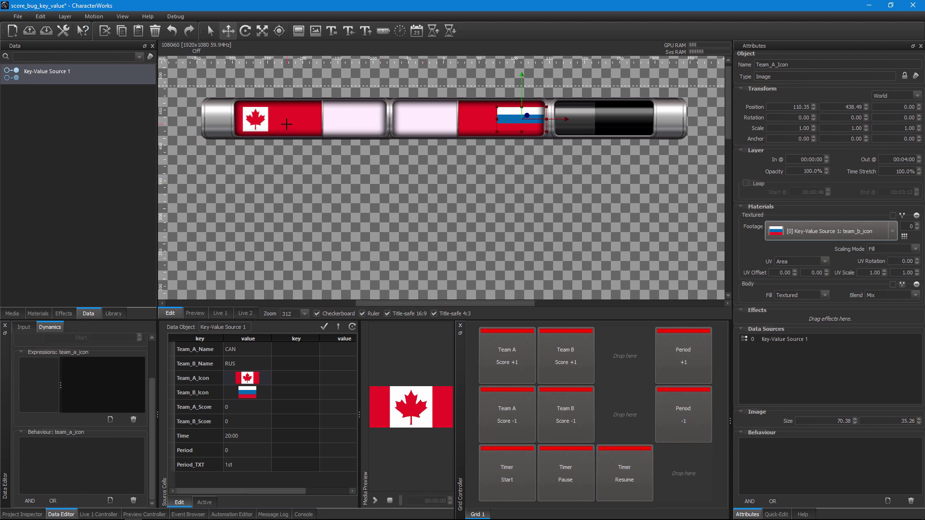
{"action": "left_click", "coordinate": [354, 208]}
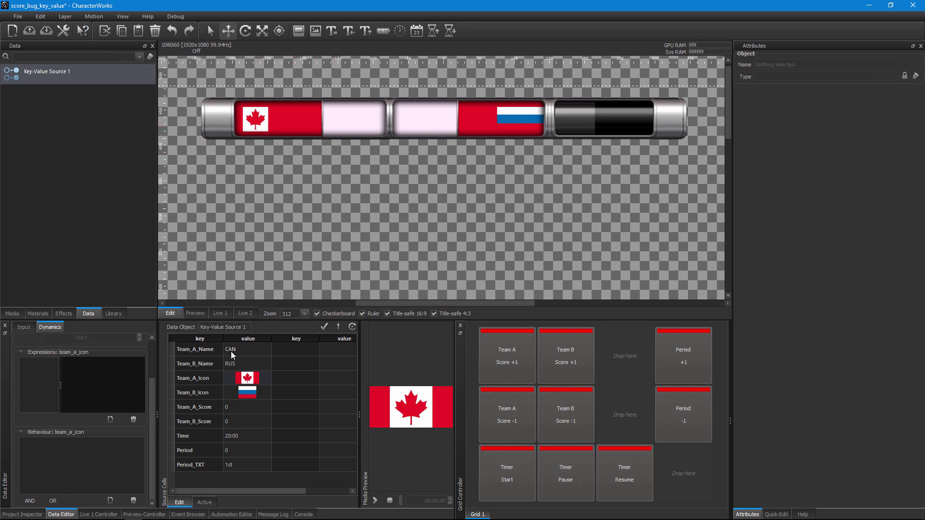
Add the Team_A_Name data value as text beside the Canadian flag, at about X -229 and Y 455
{"action": "left_click_drag", "start_coordinate": [231, 350], "coordinate": [291, 119]}
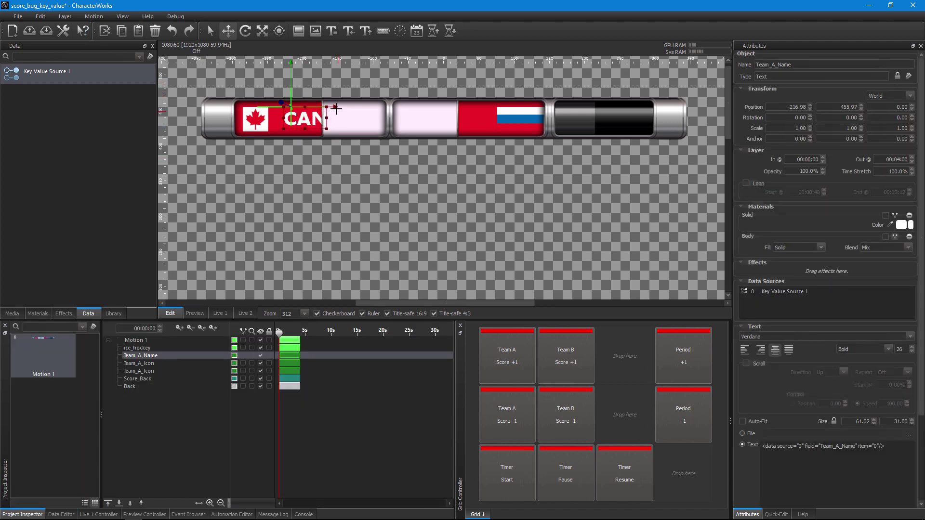
{"action": "left_click_drag", "start_coordinate": [333, 114], "coordinate": [327, 111]}
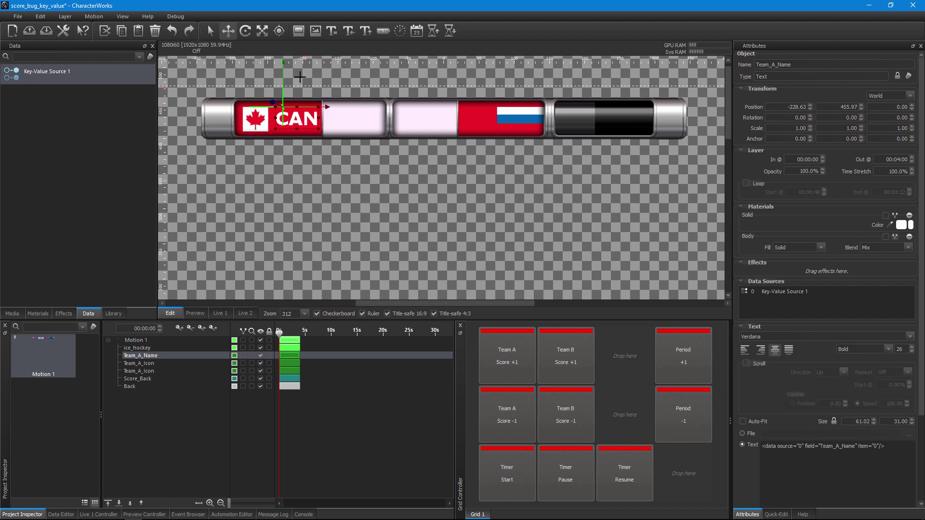
{"action": "left_click_drag", "start_coordinate": [282, 70], "coordinate": [281, 69]}
Duplicate the Team_A_Name layer as Team_B_Name, placed directly below the ice_hockey layer, and move its text beside the Russian flag at X about 33
{"action": "right_click", "coordinate": [297, 119]}
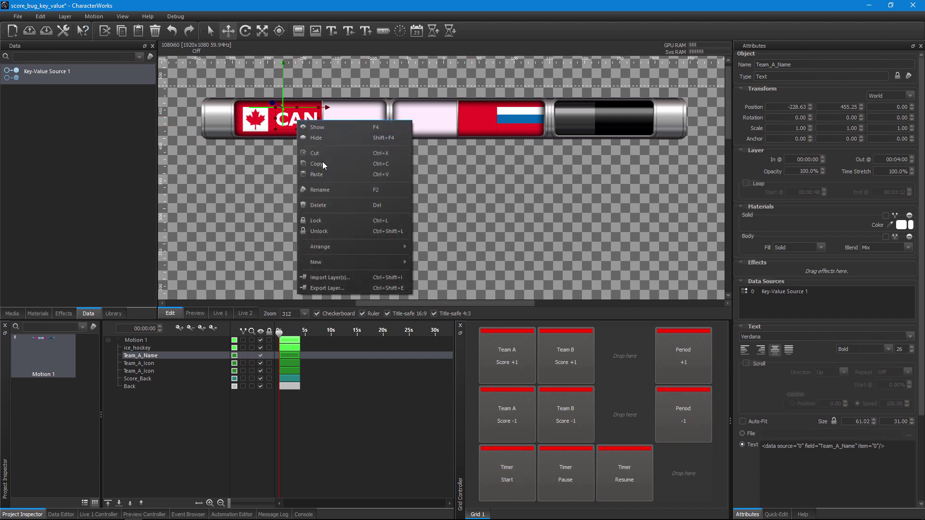
{"action": "left_click", "coordinate": [323, 164]}
{"action": "left_click", "coordinate": [155, 340]}
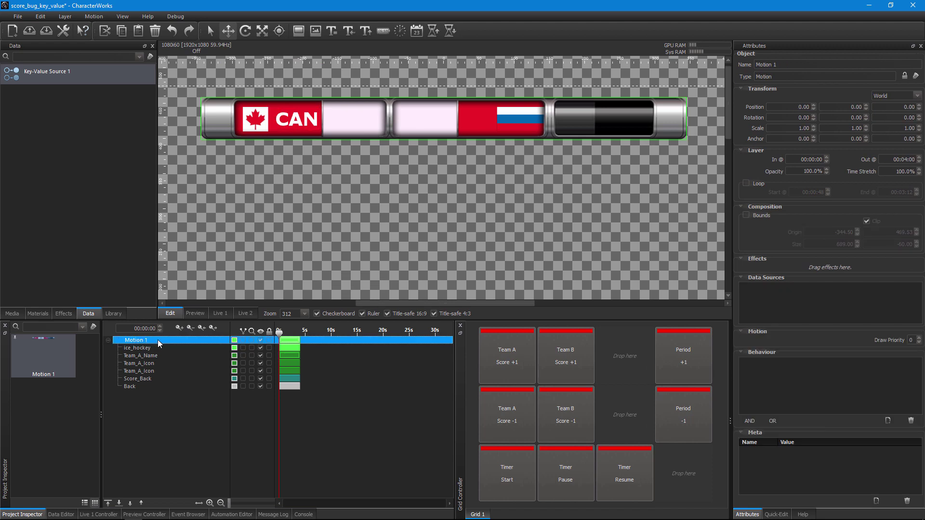
{"action": "right_click", "coordinate": [135, 340]}
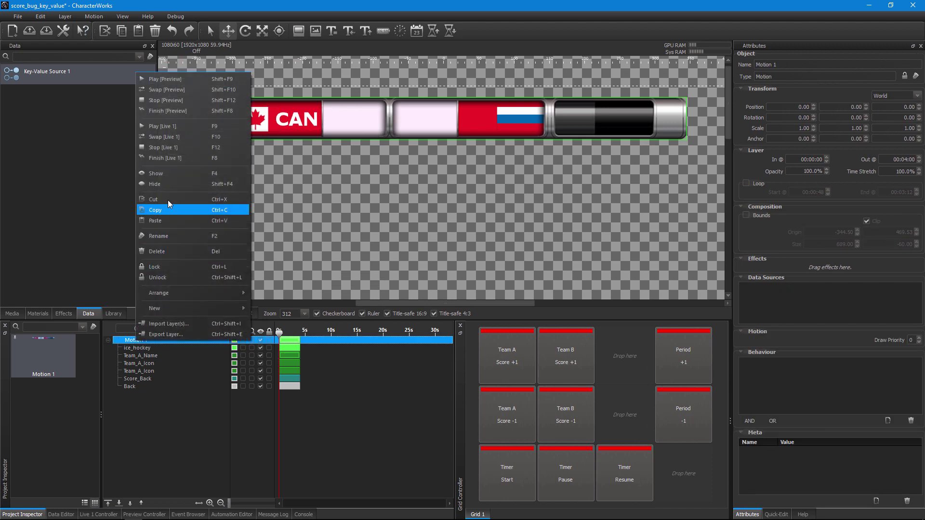
{"action": "left_click", "coordinate": [164, 221]}
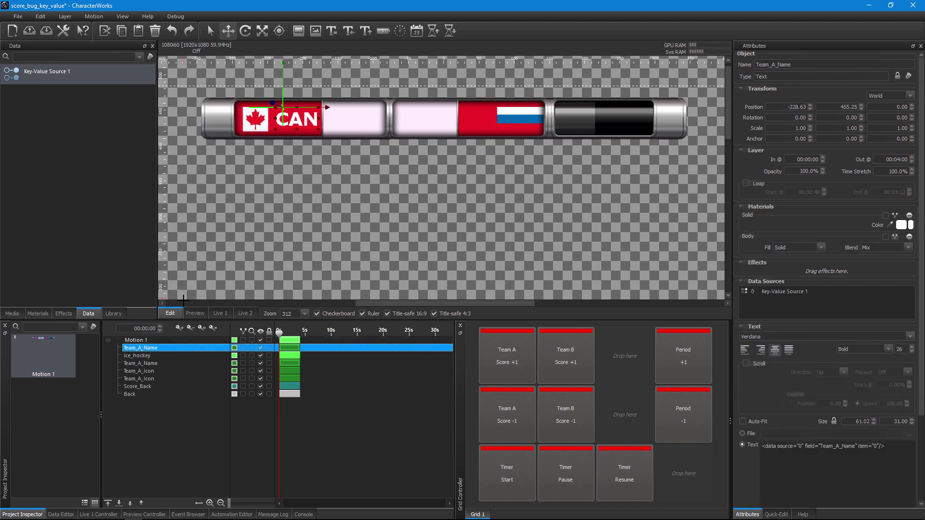
{"action": "left_click", "coordinate": [141, 349]}
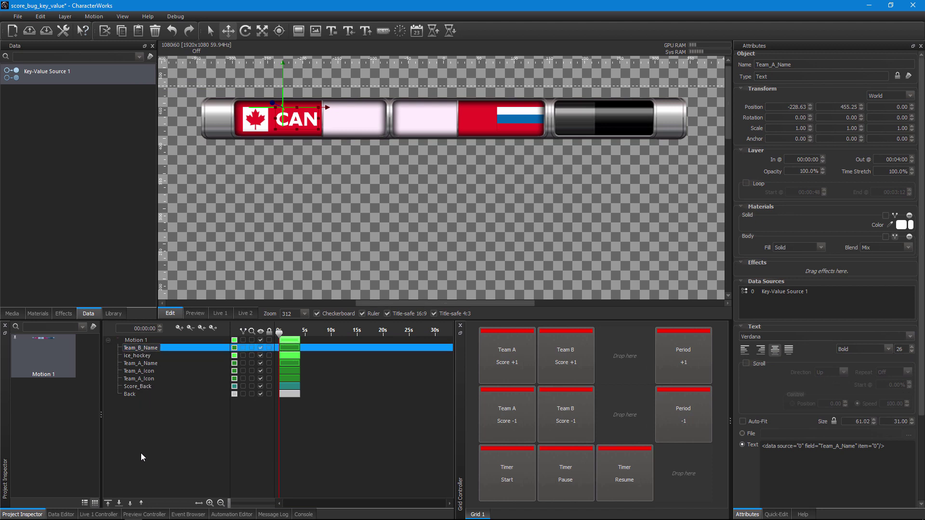
{"action": "left_click", "coordinate": [132, 502]}
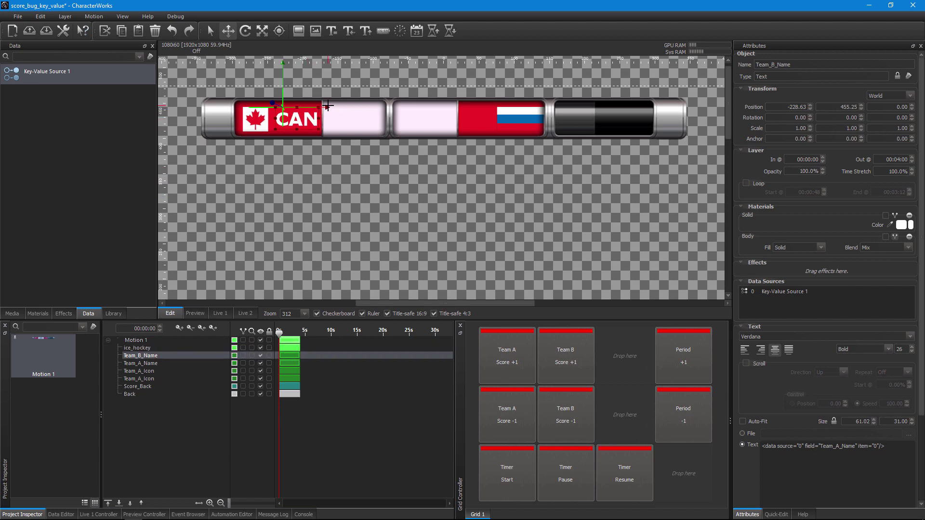
{"action": "left_click_drag", "start_coordinate": [328, 107], "coordinate": [511, 123]}
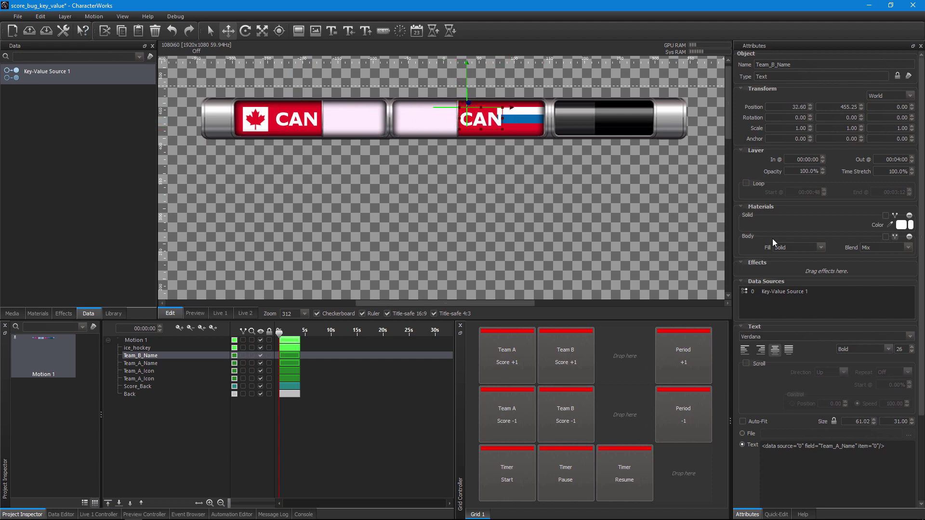
Link the copied name text to the Team_B_Name field, and shift the Russian flag to X about 119
{"action": "left_click", "coordinate": [838, 447]}
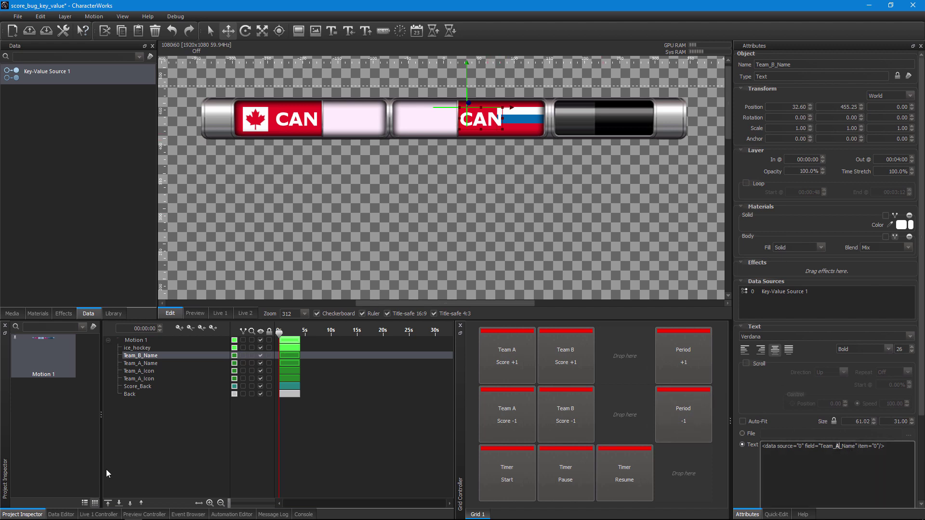
{"action": "left_click", "coordinate": [69, 513]}
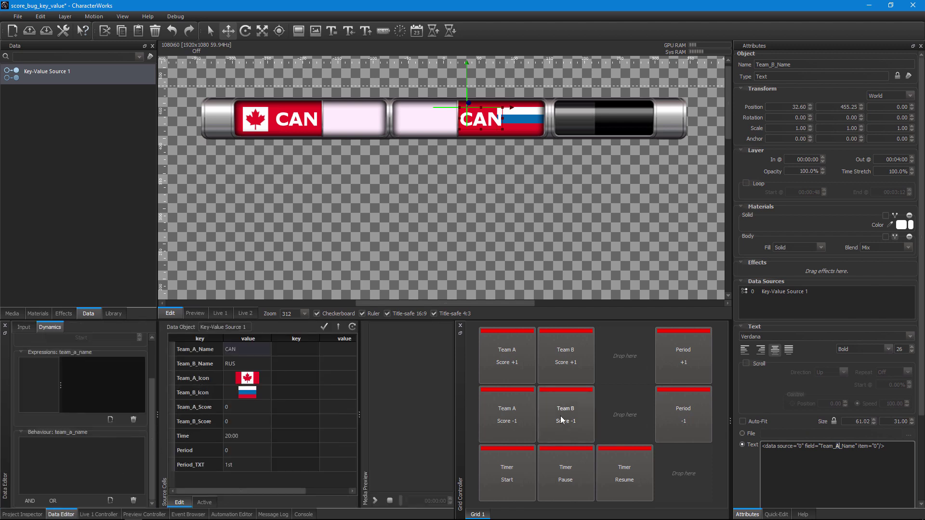
{"action": "key", "text": "BackSpace"}
{"action": "type", "text": "B"}
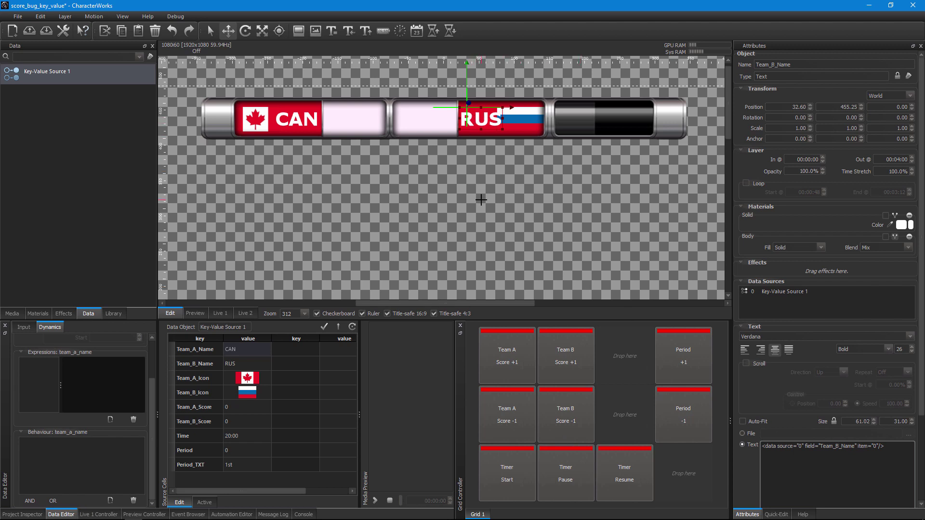
{"action": "left_click", "coordinate": [519, 121]}
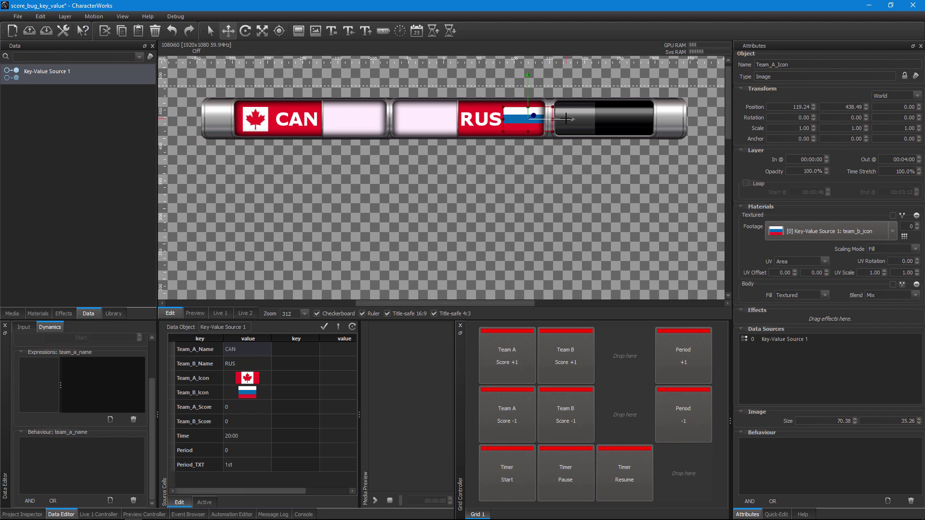
{"action": "left_click", "coordinate": [425, 196]}
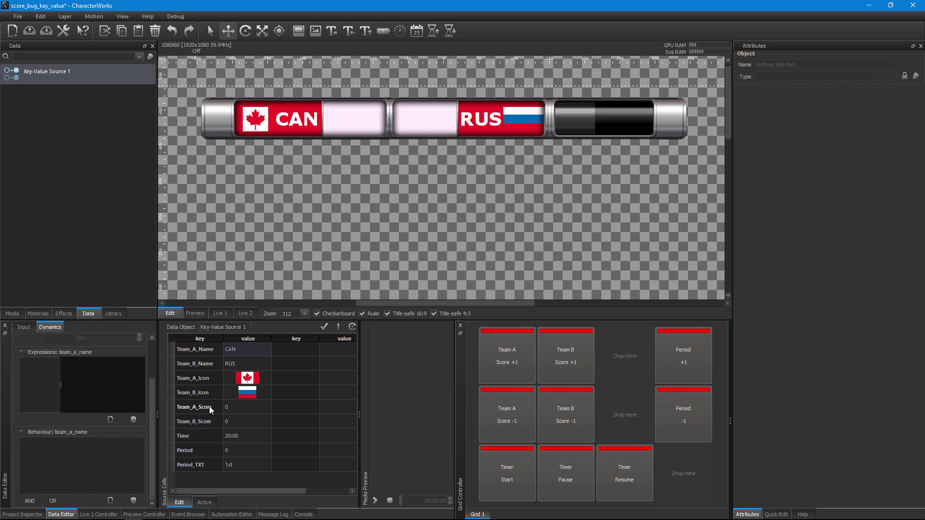
Add the Team_A_Score data value as text in Canada's white score box at font size 36, at about X -155 and Y 462
{"action": "left_click", "coordinate": [230, 409]}
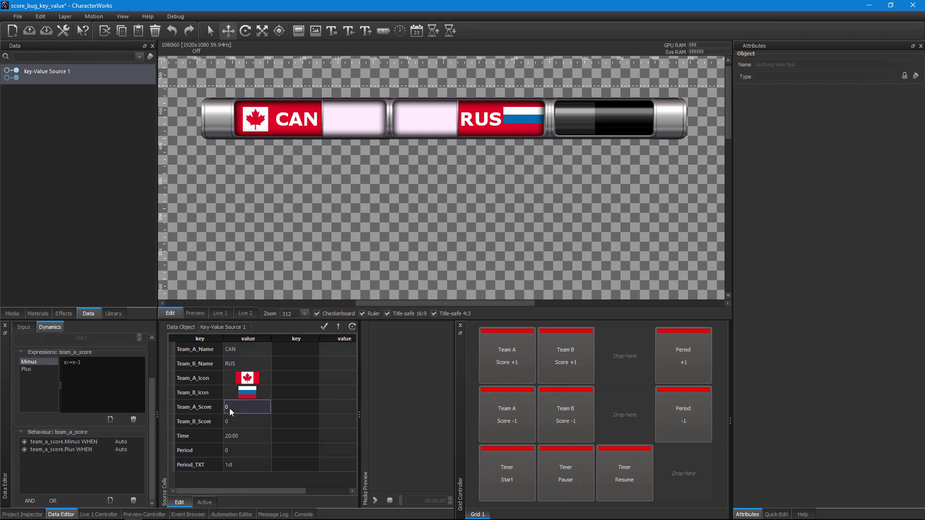
{"action": "left_click_drag", "start_coordinate": [229, 408], "coordinate": [367, 135]}
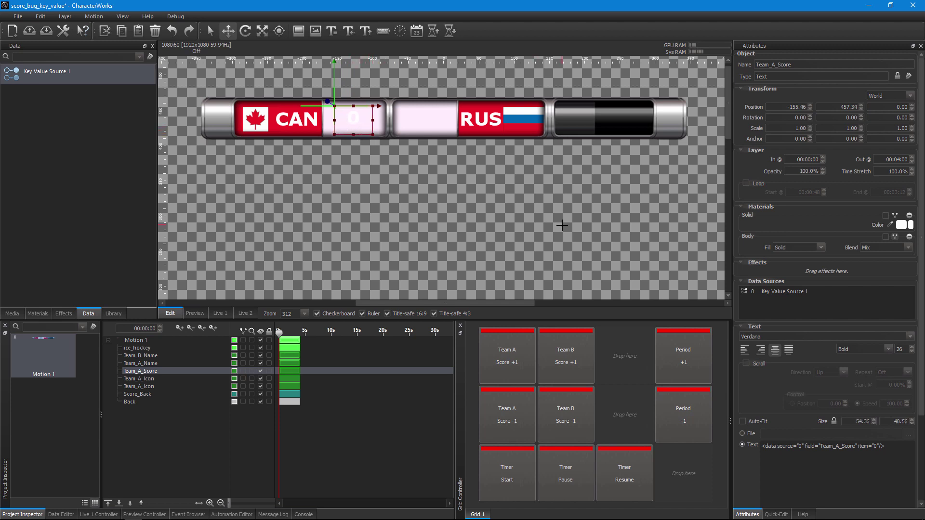
{"action": "double_click", "coordinate": [899, 349]}
{"action": "type", "text": "36"}
{"action": "left_click_drag", "start_coordinate": [334, 69], "coordinate": [334, 63]}
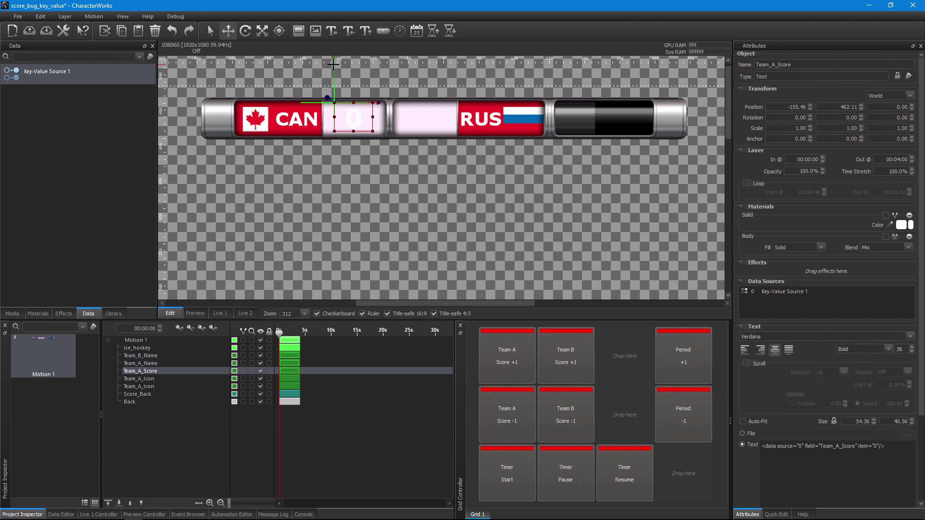
Change the Team_A_Score text's font to Trebuchet MS and its colour to near-black #070707
{"action": "left_click", "coordinate": [909, 338]}
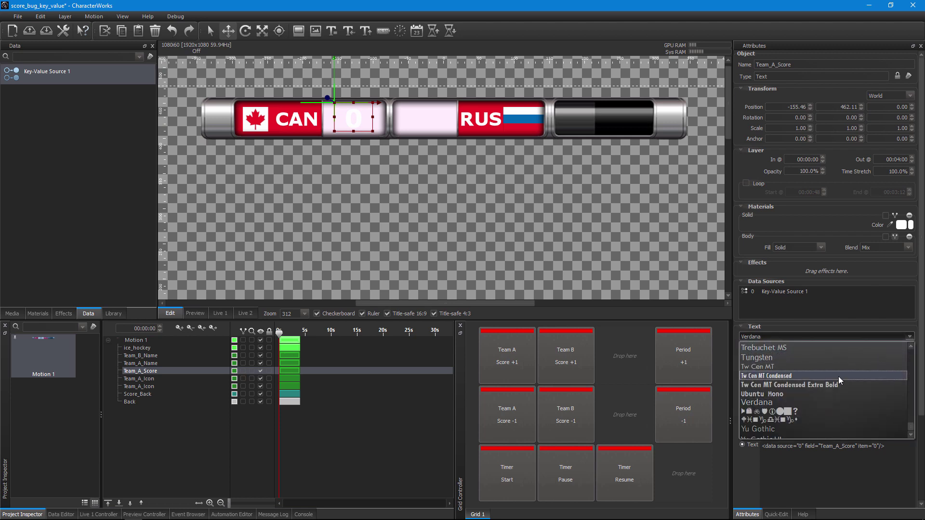
{"action": "scroll", "coordinate": [814, 395], "scroll_direction": "up", "scroll_amount": 1}
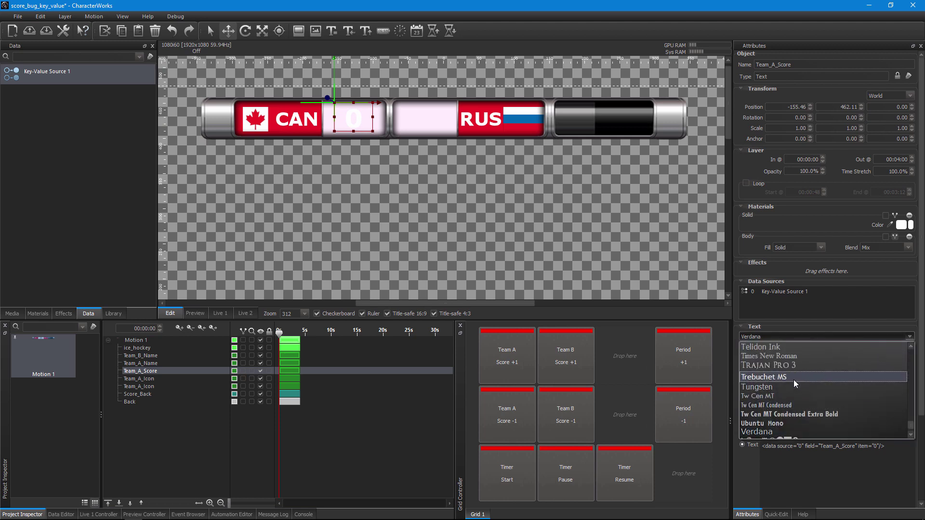
{"action": "left_click", "coordinate": [794, 380]}
{"action": "left_click", "coordinate": [904, 226]}
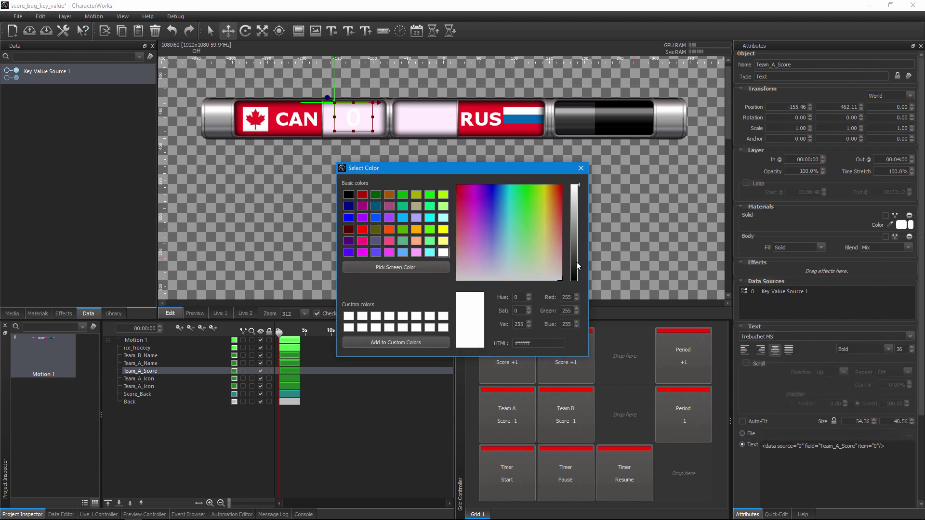
{"action": "left_click", "coordinate": [573, 278]}
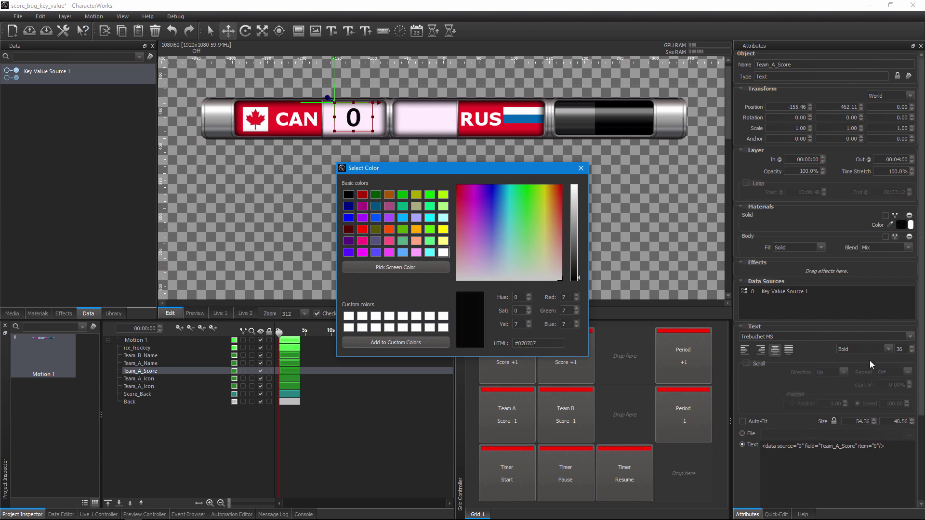
{"action": "left_click", "coordinate": [581, 167]}
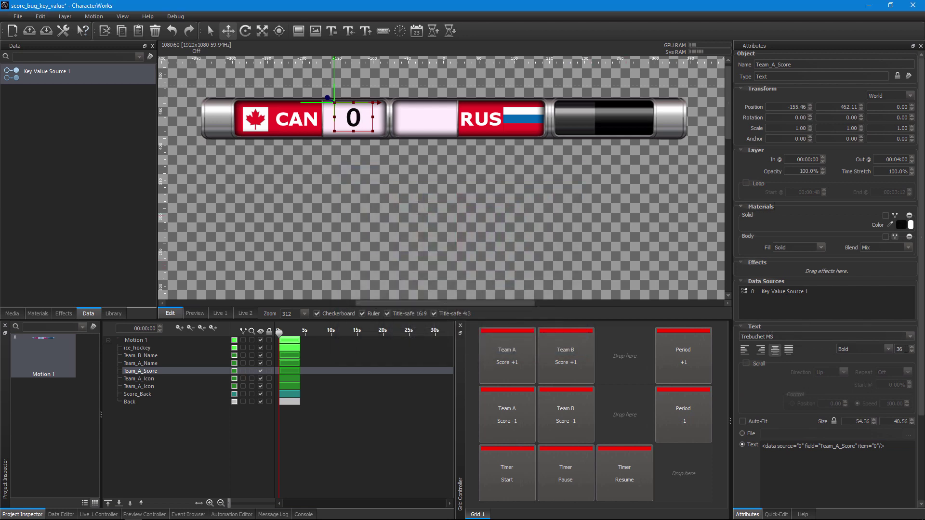
Enlarge the Team_A_Score text to font size 46 and centre its box, about 67 by 50, at about X -162 and Y 466
{"action": "scroll", "coordinate": [906, 349], "scroll_direction": "up", "scroll_amount": 10}
{"action": "left_click_drag", "start_coordinate": [354, 131], "coordinate": [354, 138]}
{"action": "left_click_drag", "start_coordinate": [333, 78], "coordinate": [333, 75]}
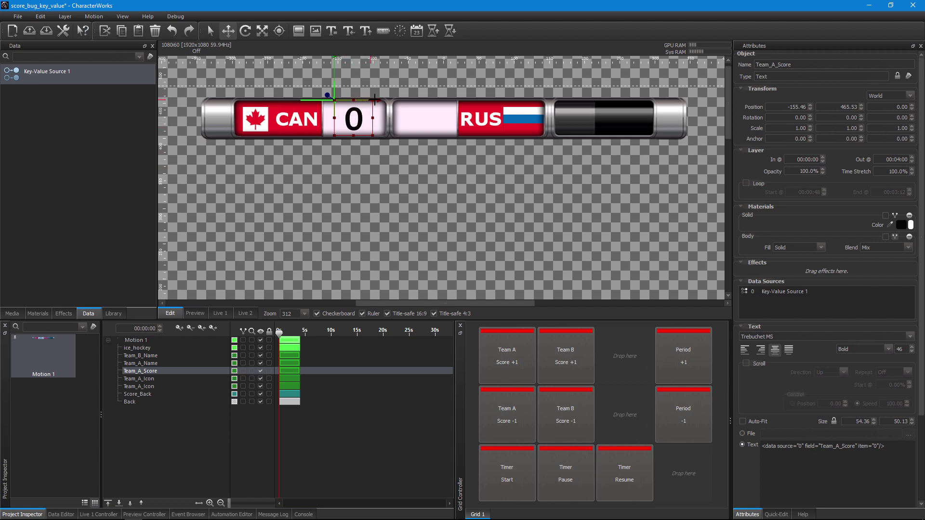
{"action": "left_click_drag", "start_coordinate": [372, 117], "coordinate": [365, 98]}
{"action": "scroll", "coordinate": [372, 118], "scroll_direction": "up", "scroll_amount": 1}
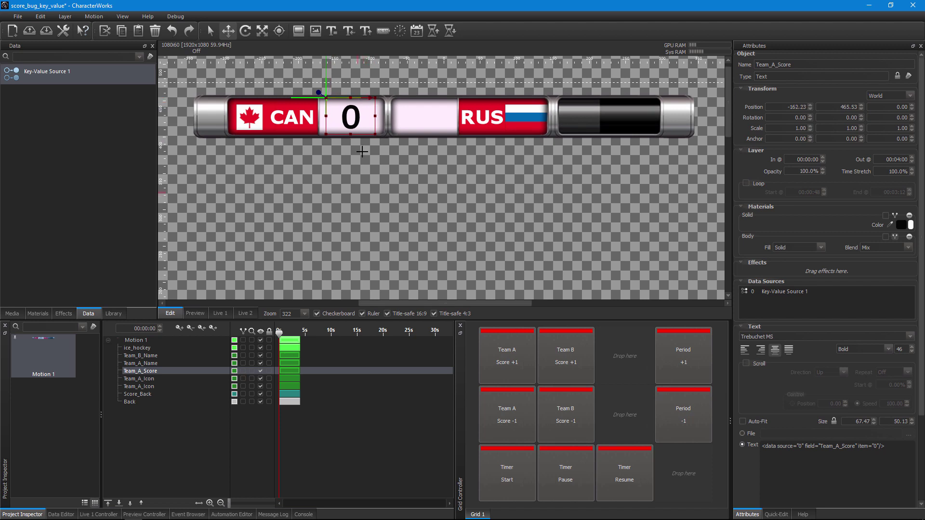
Duplicate the Team_A_Score layer within Motion 1 and move the copy down to directly above the original score layer
{"action": "right_click", "coordinate": [152, 373]}
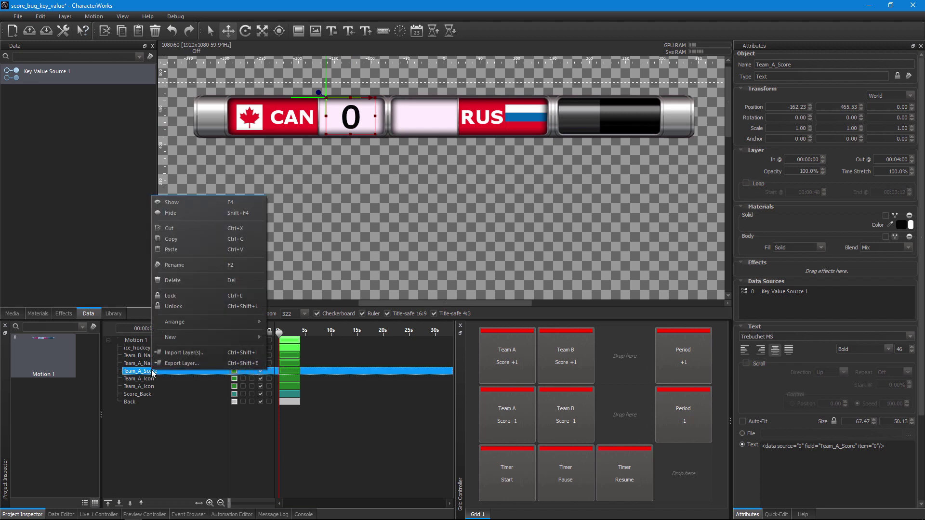
{"action": "left_click", "coordinate": [171, 249]}
{"action": "left_click", "coordinate": [149, 340]}
{"action": "right_click", "coordinate": [150, 341]}
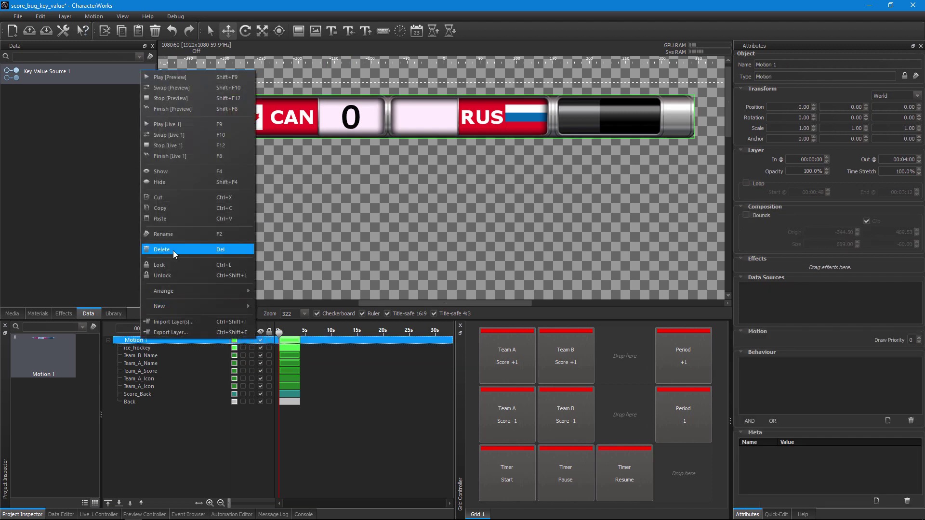
{"action": "left_click", "coordinate": [172, 218]}
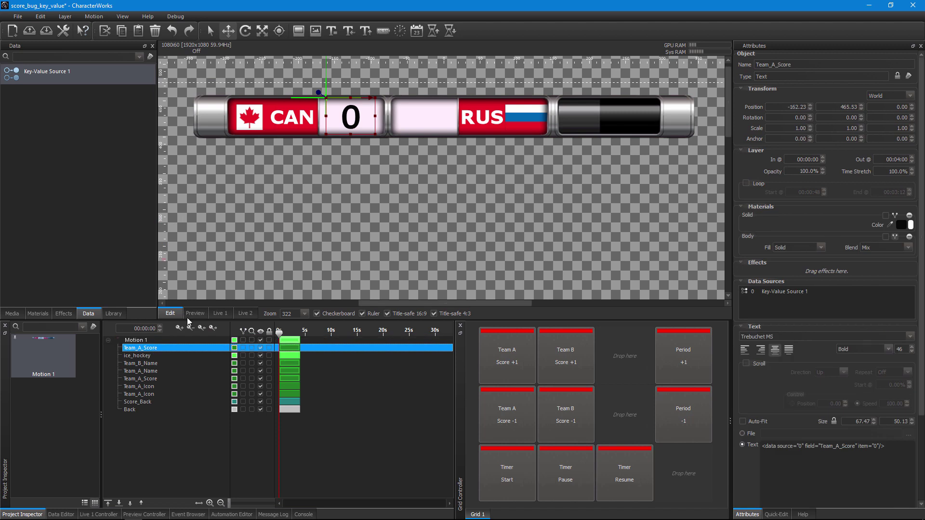
{"action": "left_click", "coordinate": [131, 503]}
{"action": "left_click", "coordinate": [131, 504]}
{"action": "left_click", "coordinate": [131, 503]}
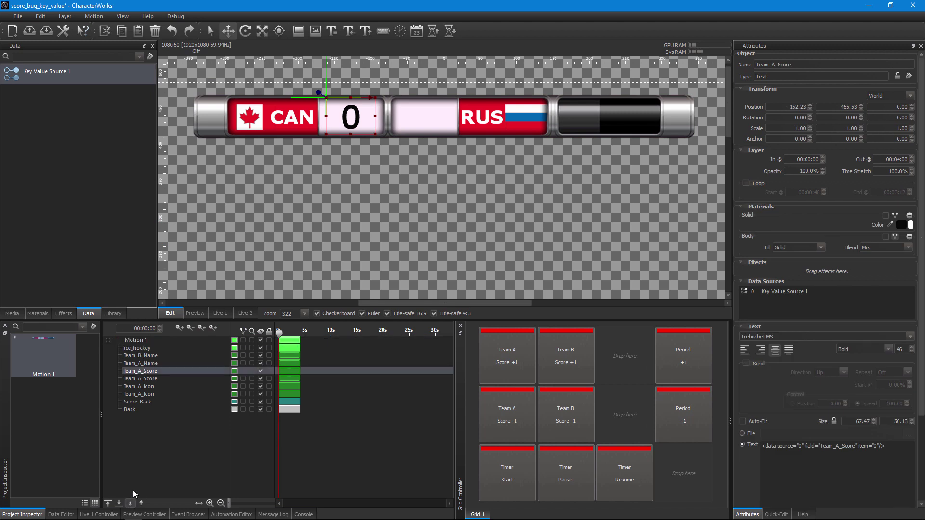
Rename the copied score layer as Team_B_Score
{"action": "left_click", "coordinate": [143, 371]}
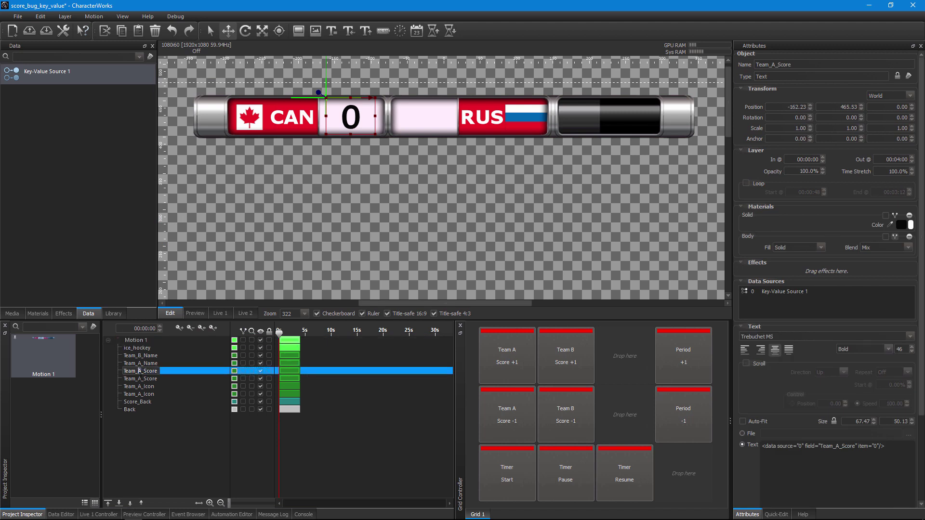
{"action": "left_click", "coordinate": [140, 371]}
{"action": "key", "text": "BackSpace"}
{"action": "type", "text": "B"}
Link the copied score text to the Team_B_Score field and move it into Russia's white score box, at X about -60
{"action": "left_click", "coordinate": [830, 467]}
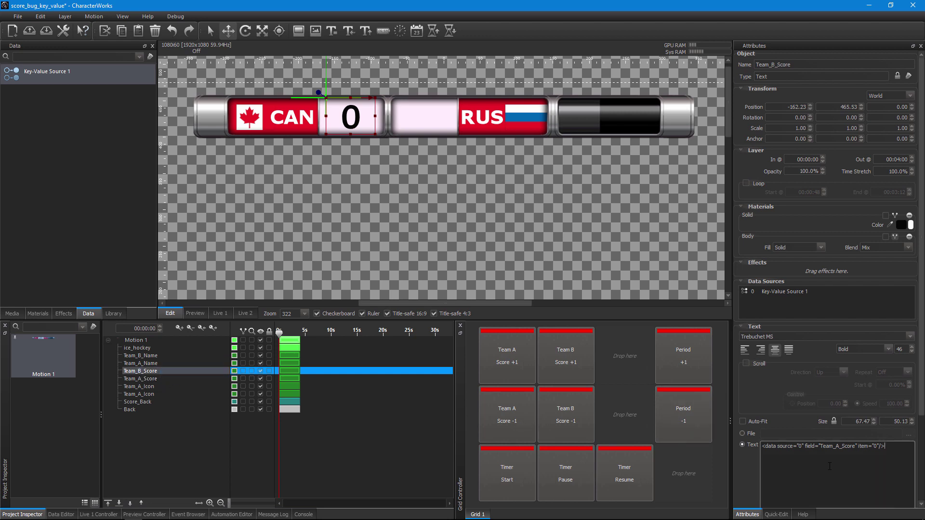
{"action": "left_click", "coordinate": [73, 515]}
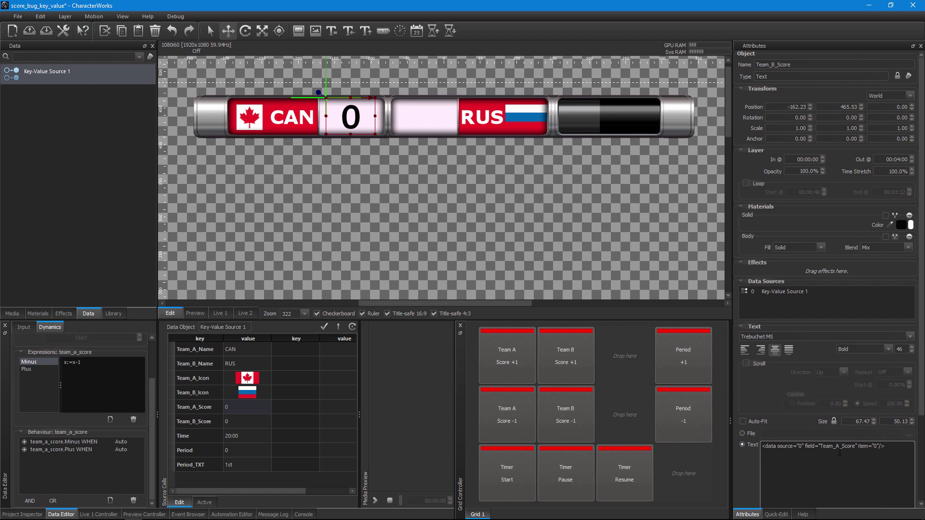
{"action": "key", "text": "BackSpace"}
{"action": "type", "text": "B"}
{"action": "left_click", "coordinate": [836, 483]}
{"action": "left_click_drag", "start_coordinate": [368, 98], "coordinate": [442, 100]}
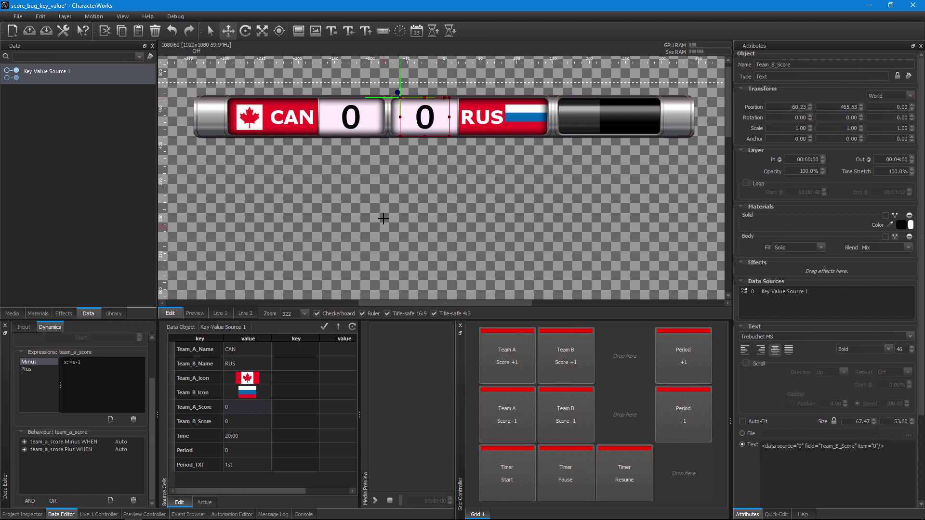
{"action": "left_click", "coordinate": [353, 233]}
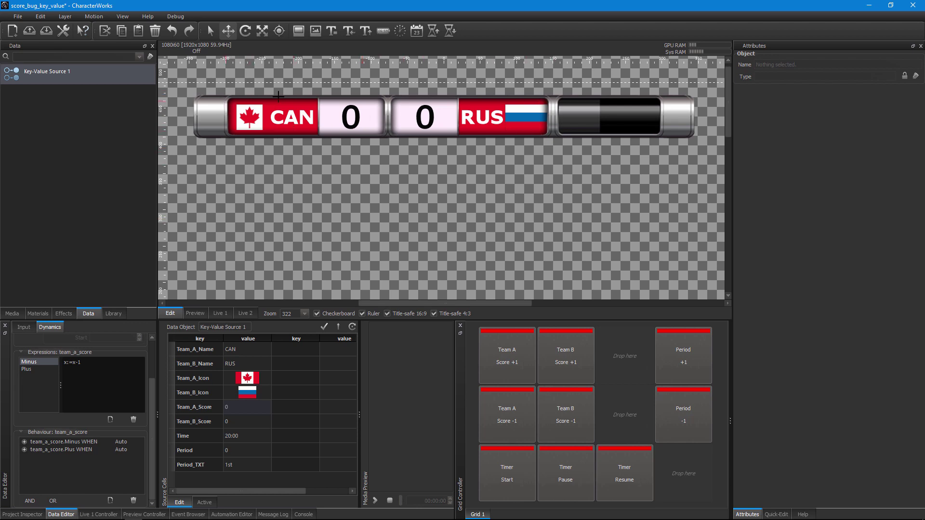
Draw a solid colour image covering both team windows, about 450 by 53
{"action": "left_click", "coordinate": [299, 30]}
{"action": "left_click_drag", "start_coordinate": [286, 106], "coordinate": [551, 135]}
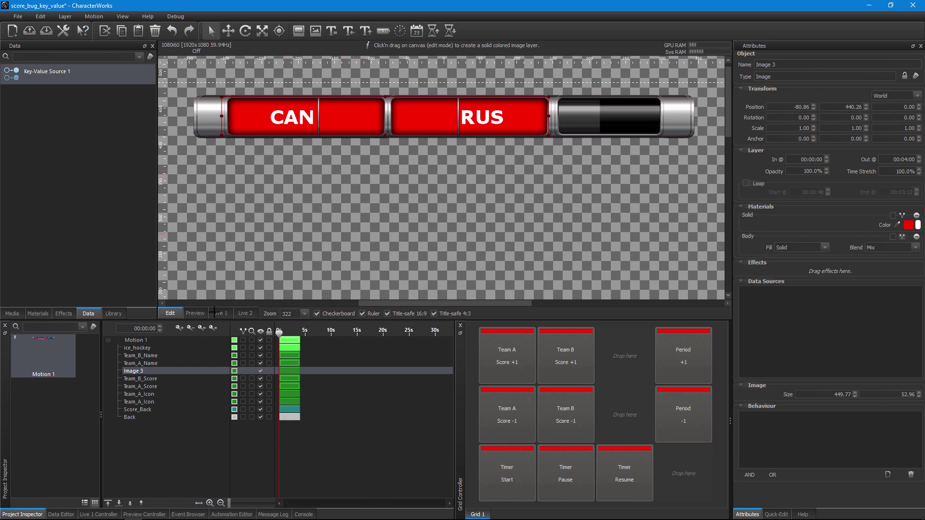
Rename the new solid image layer as Glass_Layer and move it up to directly below the ice_hockey layer
{"action": "double_click", "coordinate": [142, 371]}
{"action": "type", "text": "Glass_Layer"}
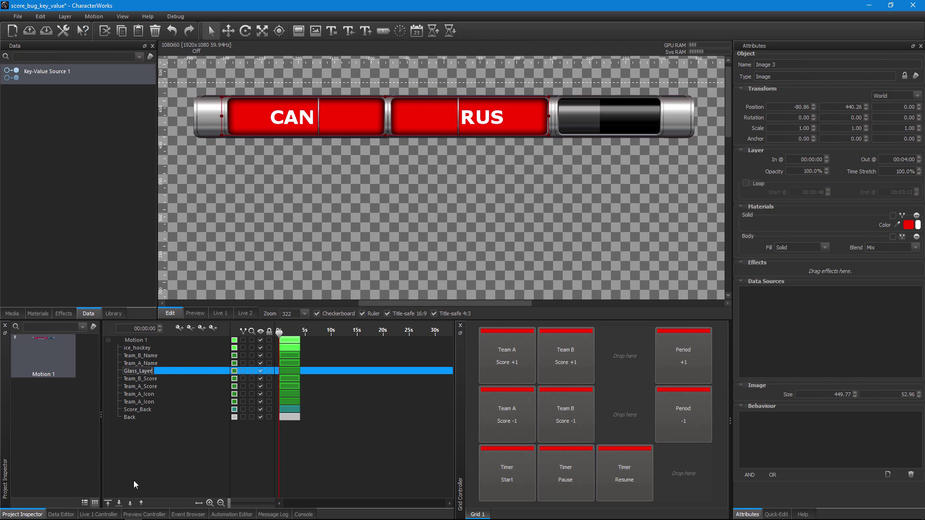
{"action": "left_click", "coordinate": [141, 503]}
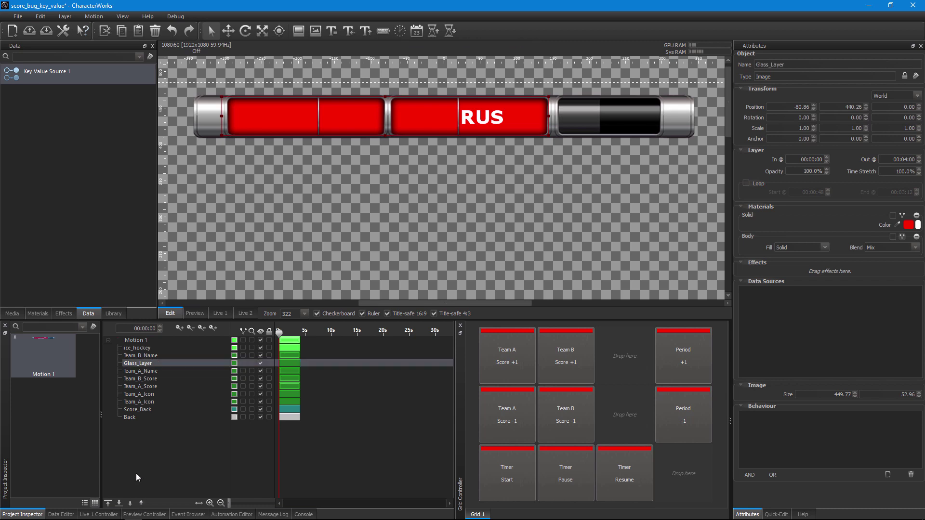
{"action": "left_click", "coordinate": [140, 502]}
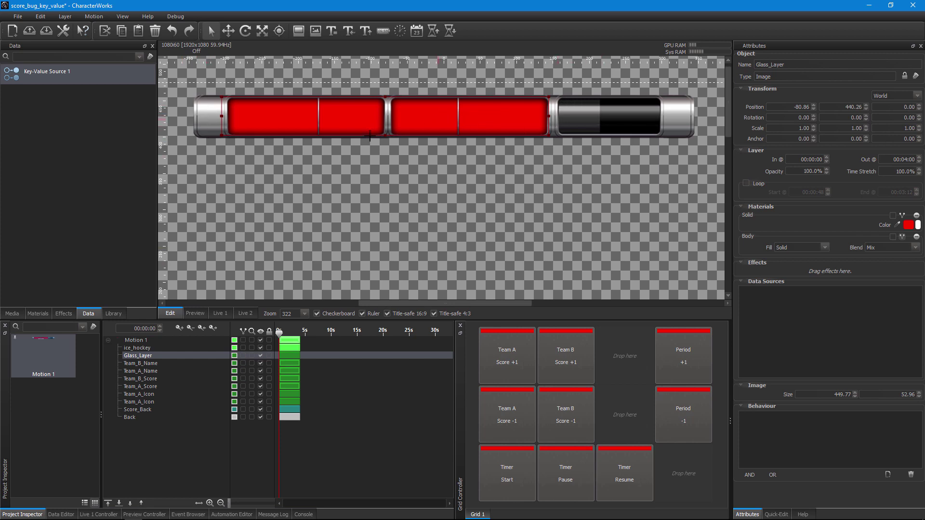
Apply the Fake_reflect preset from the reflection materials to Glass_Layer
{"action": "left_click", "coordinate": [43, 314]}
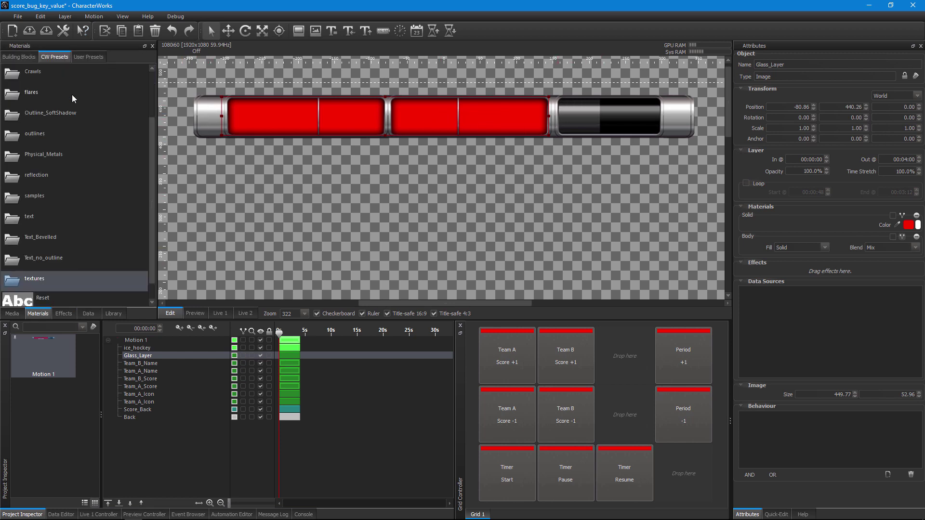
{"action": "scroll", "coordinate": [56, 183], "scroll_direction": "up", "scroll_amount": 1}
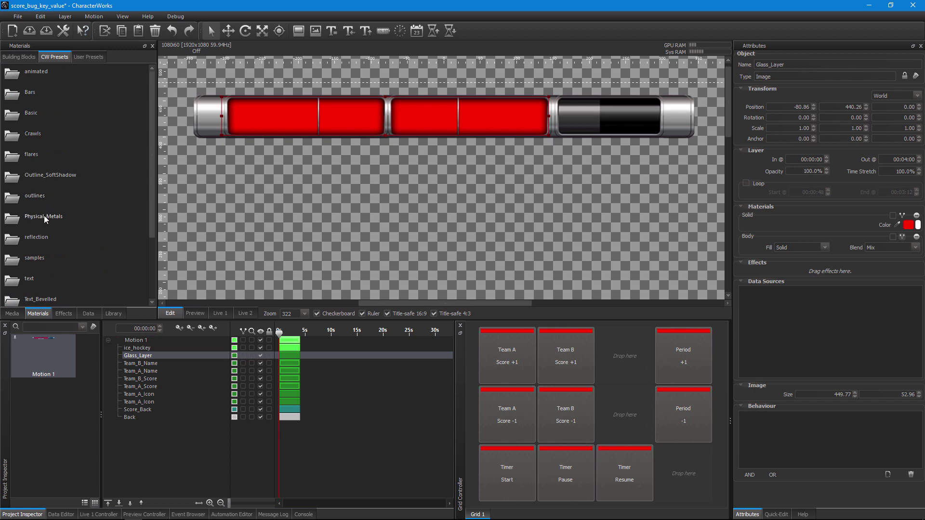
{"action": "left_click", "coordinate": [43, 237]}
{"action": "scroll", "coordinate": [46, 236], "scroll_direction": "down", "scroll_amount": 1}
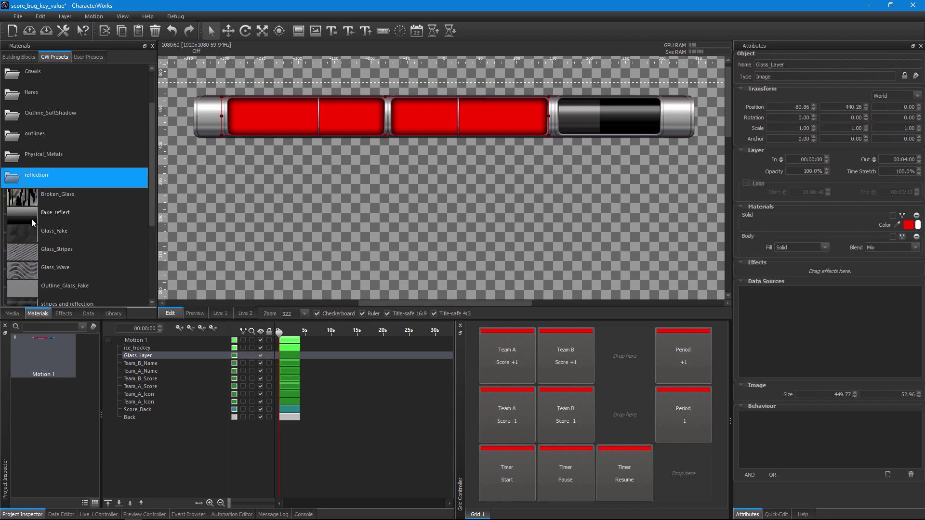
{"action": "left_click_drag", "start_coordinate": [34, 223], "coordinate": [279, 122]}
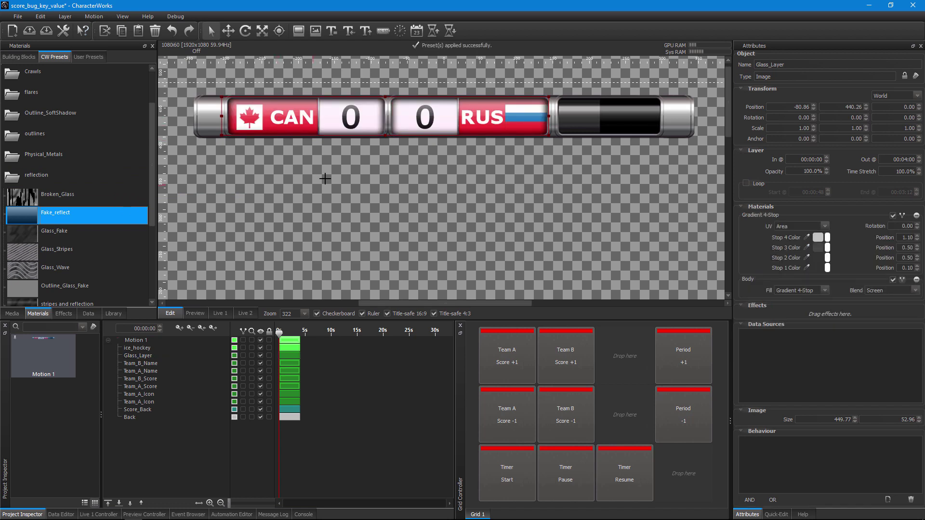
{"action": "left_click", "coordinate": [261, 355]}
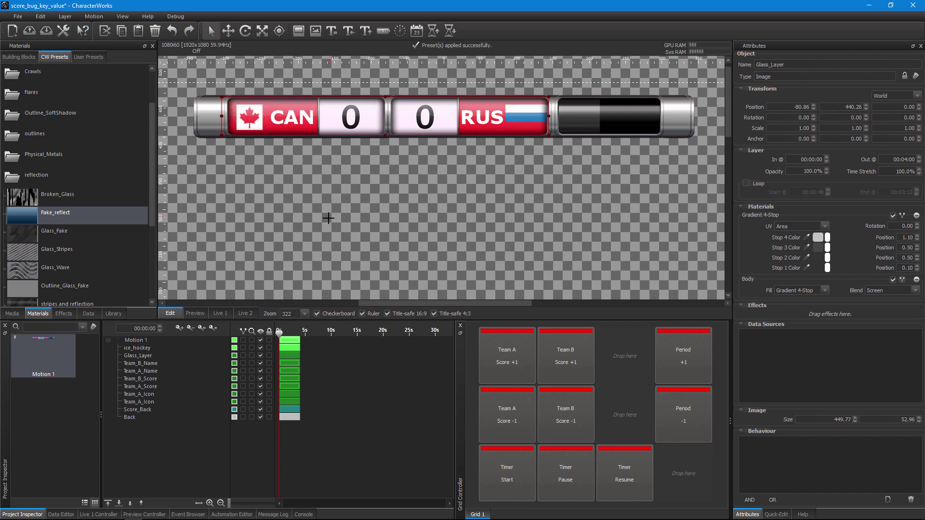
Add a text layer linked to the Period_TXT value near the black window and bring it to the top of the layer stack
{"action": "scroll", "coordinate": [325, 217], "scroll_direction": "down", "scroll_amount": 4}
{"action": "scroll", "coordinate": [326, 221], "scroll_direction": "down", "scroll_amount": 3}
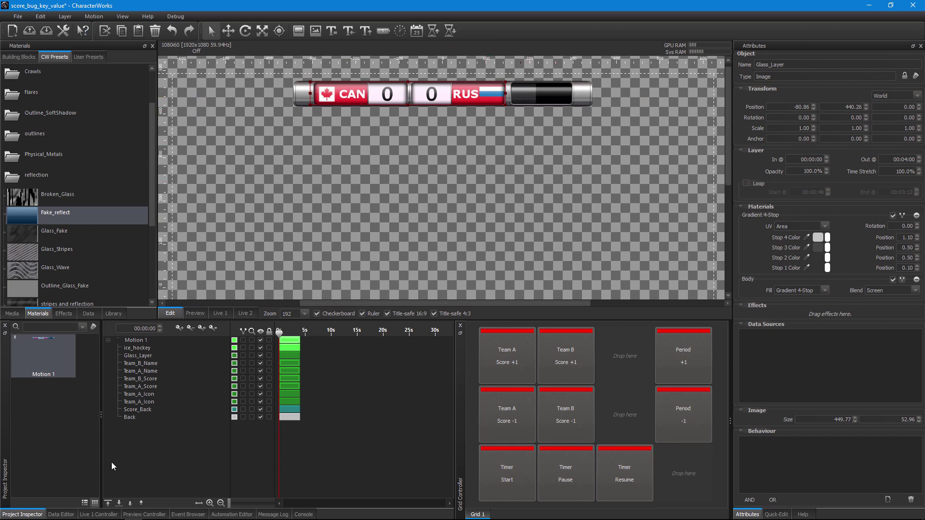
{"action": "left_click", "coordinate": [61, 514]}
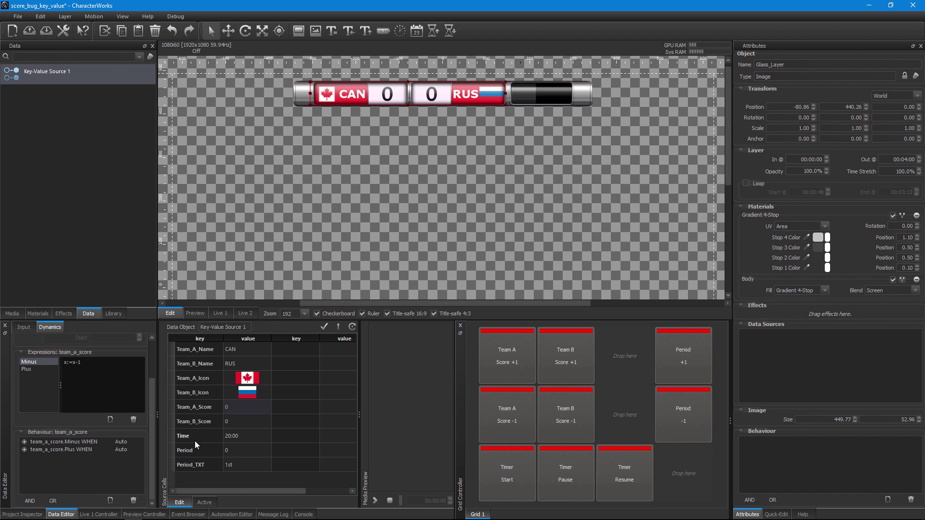
{"action": "left_click_drag", "start_coordinate": [231, 465], "coordinate": [513, 123]}
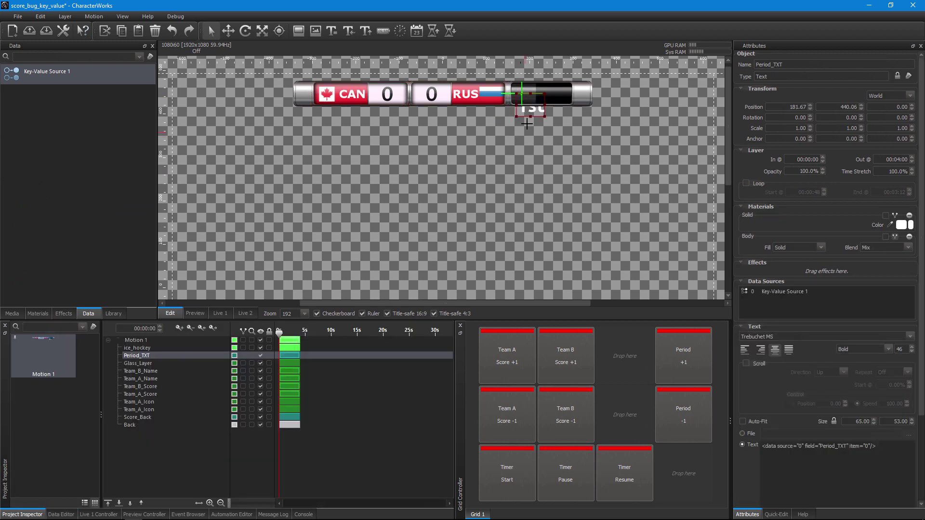
{"action": "scroll", "coordinate": [532, 149], "scroll_direction": "up", "scroll_amount": 1}
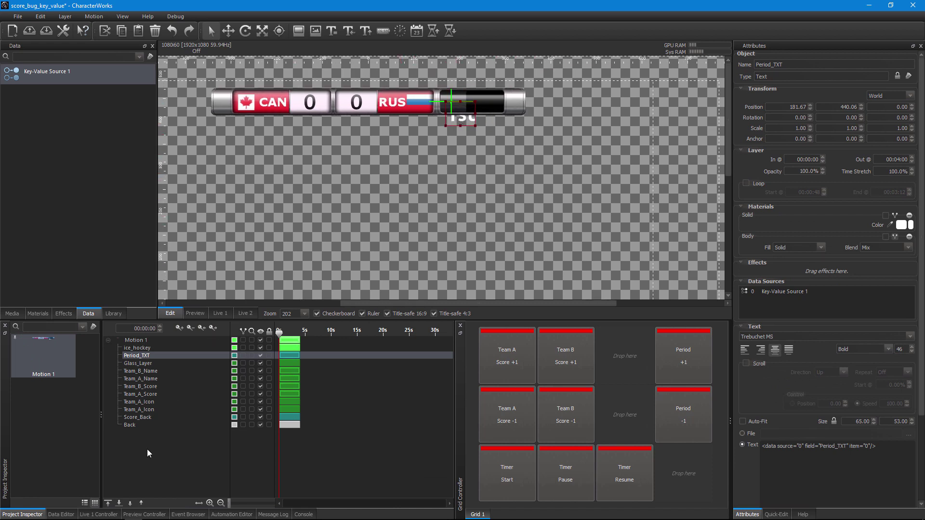
{"action": "left_click", "coordinate": [108, 503]}
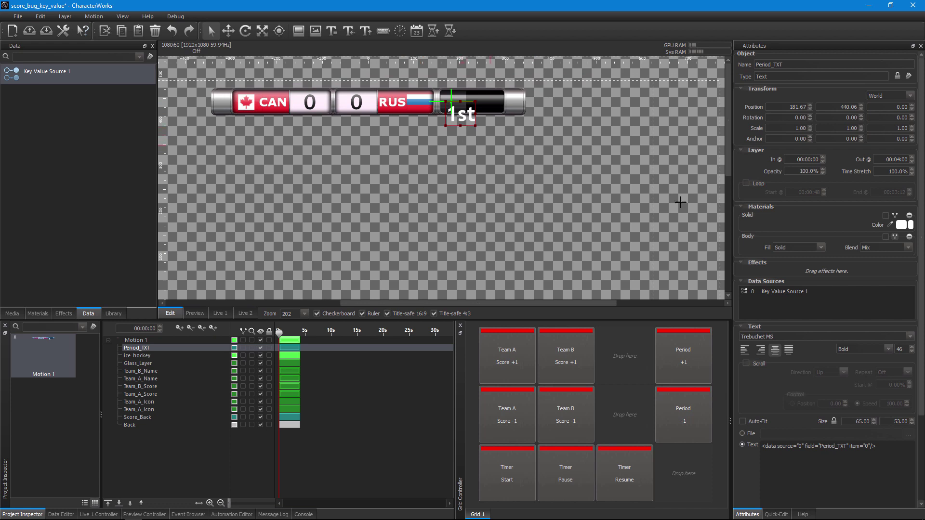
Set the Period_TXT font size to 26 and move it into the period box, at about X 165, Y 457
{"action": "type", "text": "26"}
{"action": "left_click_drag", "start_coordinate": [451, 97], "coordinate": [473, 94]}
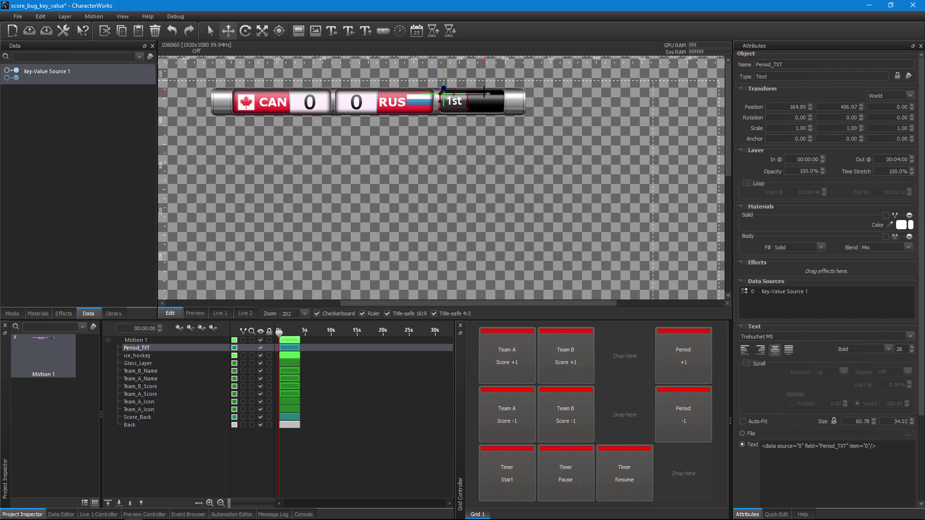
{"action": "left_click", "coordinate": [467, 119]}
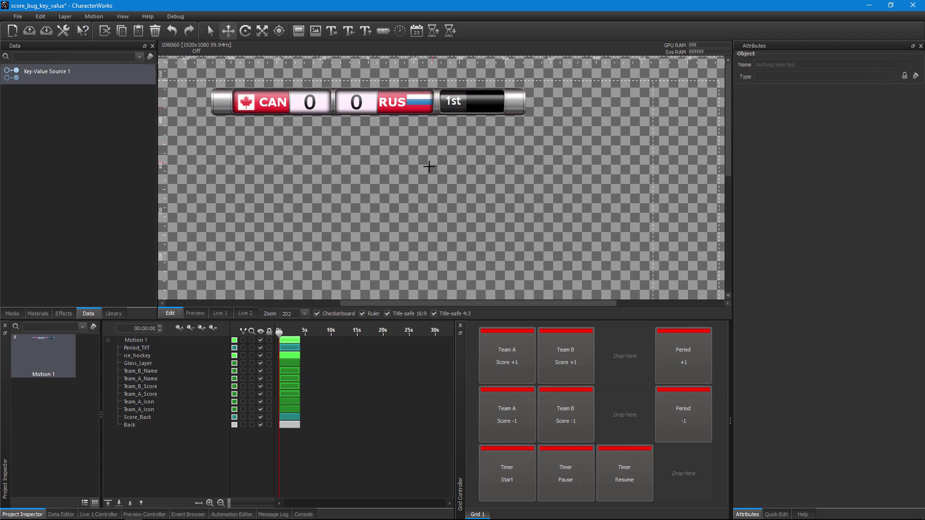
Add a size 26 text layer linked to the Time value and place it in the clock box, at about X 234, Y 455
{"action": "left_click", "coordinate": [62, 515]}
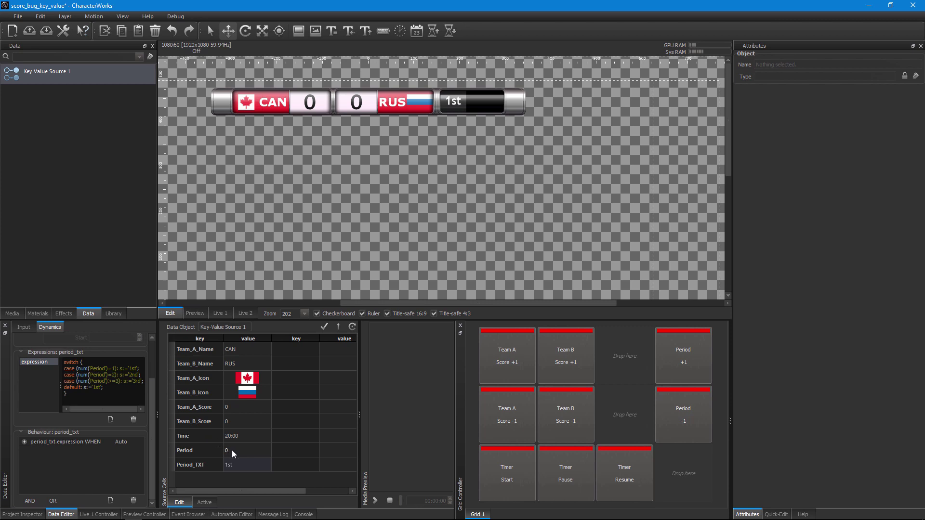
{"action": "left_click", "coordinate": [233, 438]}
{"action": "left_click_drag", "start_coordinate": [227, 437], "coordinate": [476, 67]}
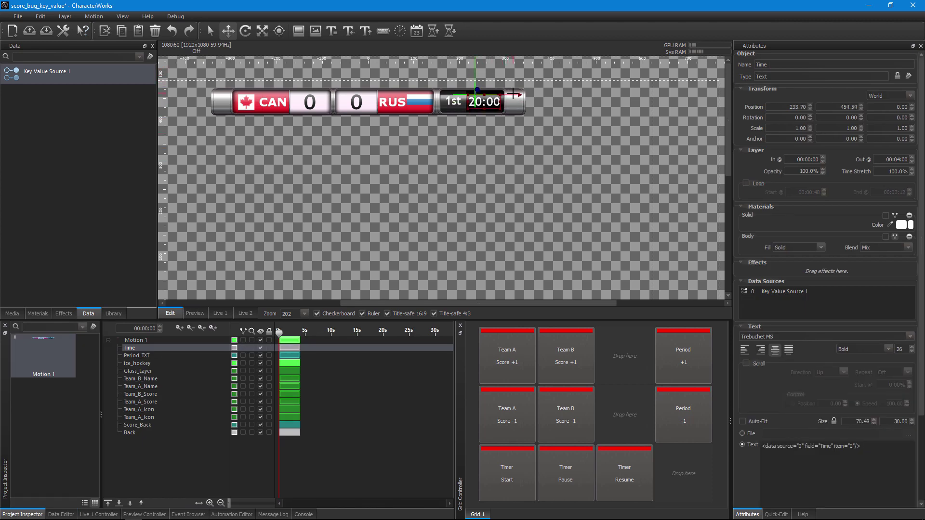
{"action": "left_click", "coordinate": [514, 136]}
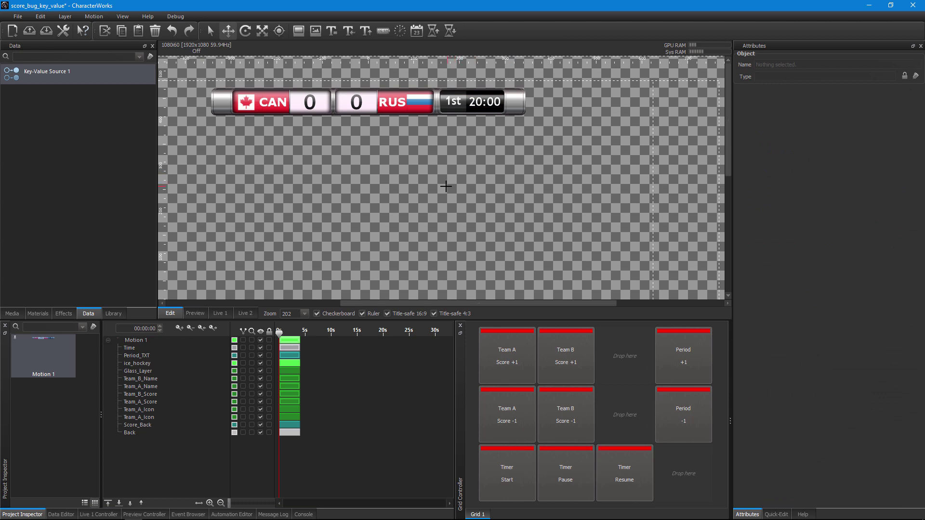
Nudge the Period_TXT text to about X 163, Y 454 so it lines up with the clock text
{"action": "left_click", "coordinate": [473, 102]}
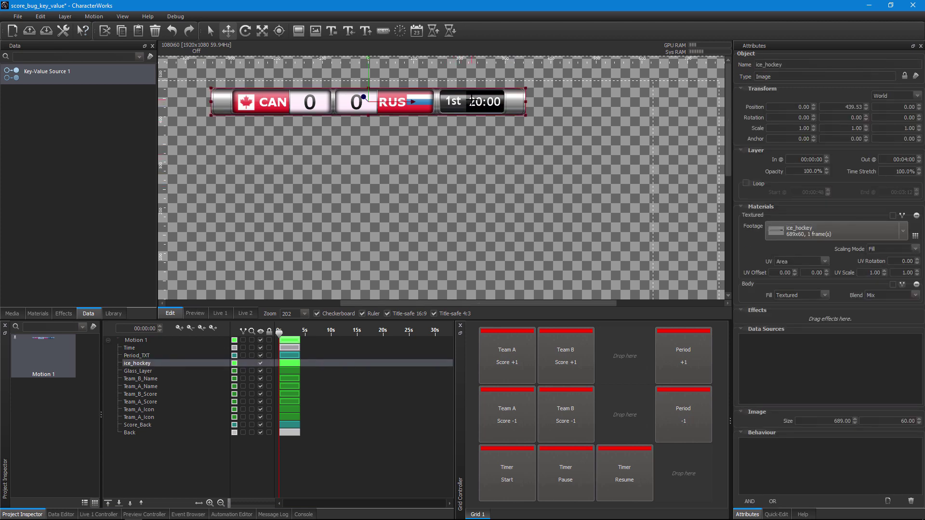
{"action": "scroll", "coordinate": [482, 102], "scroll_direction": "up", "scroll_amount": 2}
{"action": "left_click_drag", "start_coordinate": [466, 180], "coordinate": [447, 264]}
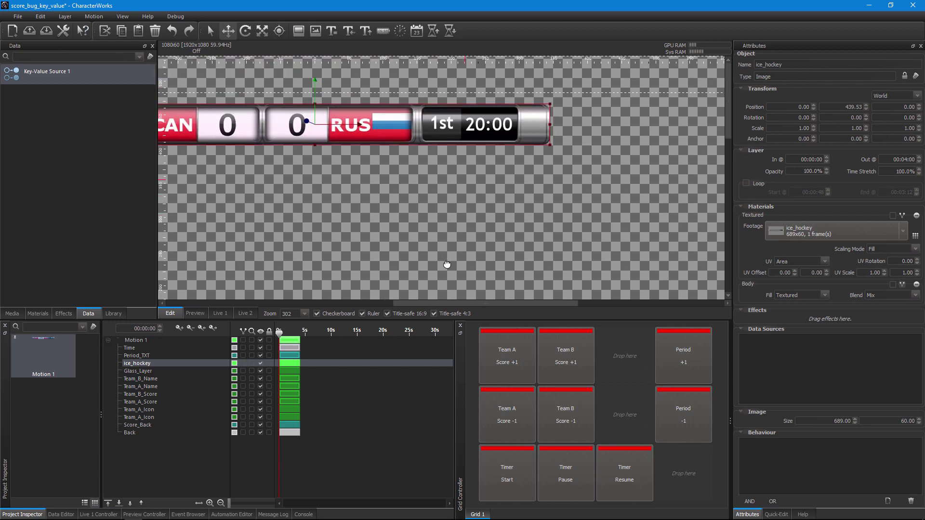
{"action": "scroll", "coordinate": [458, 206], "scroll_direction": "up", "scroll_amount": 2}
{"action": "left_click_drag", "start_coordinate": [464, 180], "coordinate": [458, 249]}
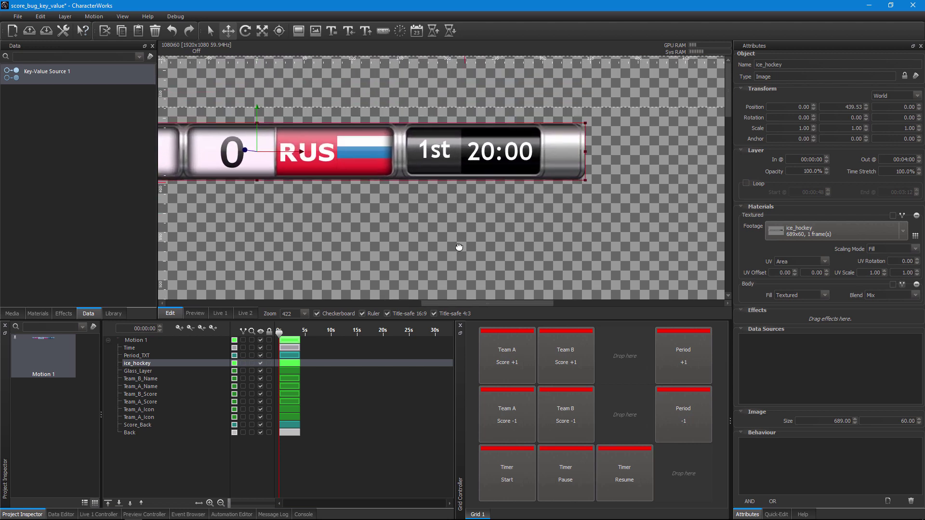
{"action": "left_click", "coordinate": [448, 156]}
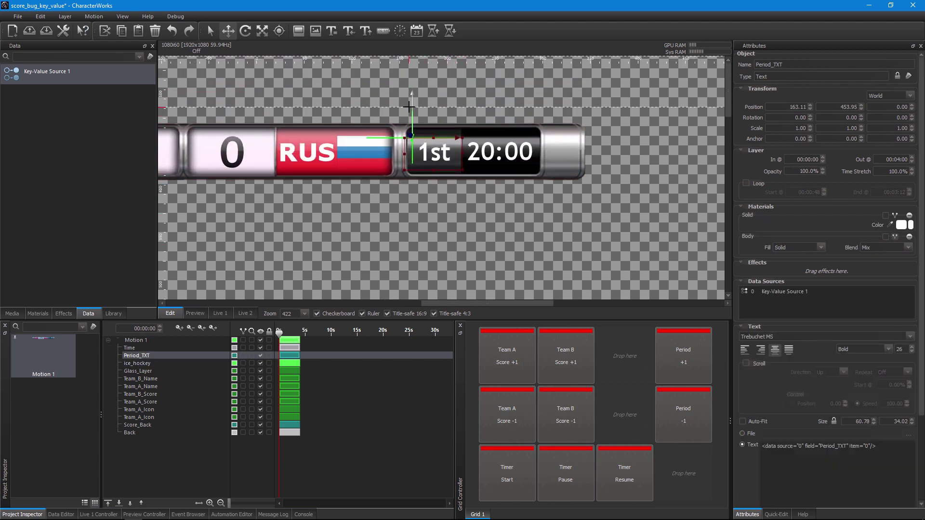
{"action": "left_click_drag", "start_coordinate": [408, 107], "coordinate": [411, 109]}
{"action": "left_click", "coordinate": [432, 219]}
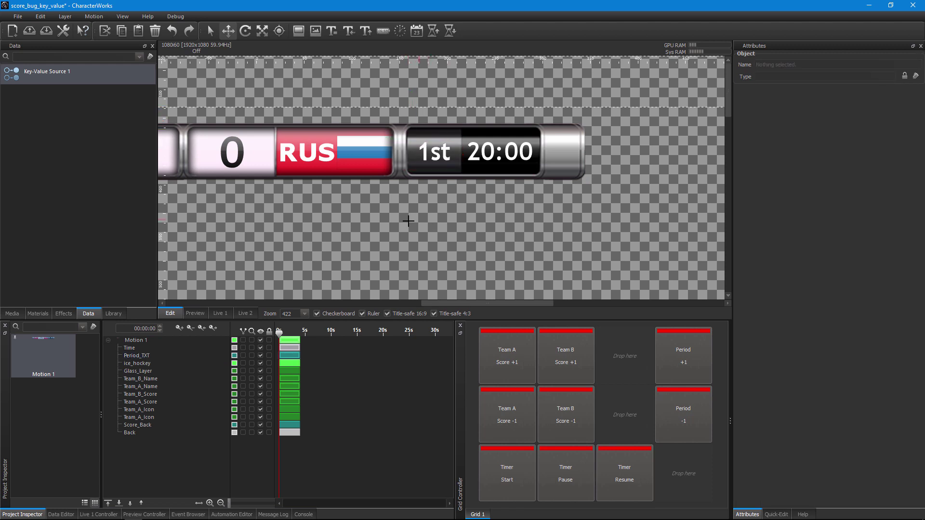
Rename Motion 1 as Ice_Hockey_Score_Bug
{"action": "scroll", "coordinate": [363, 228], "scroll_direction": "down", "scroll_amount": 5}
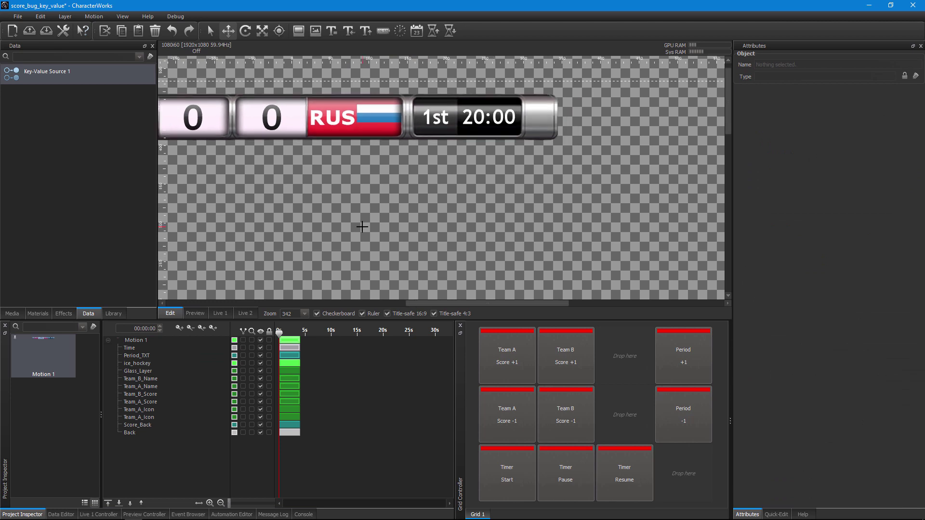
{"action": "scroll", "coordinate": [353, 221], "scroll_direction": "down", "scroll_amount": 1}
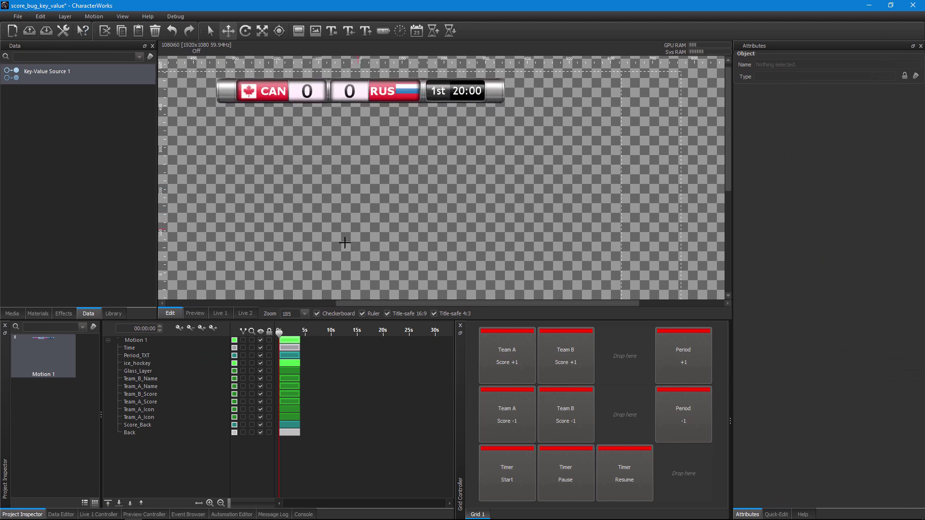
{"action": "double_click", "coordinate": [154, 342]}
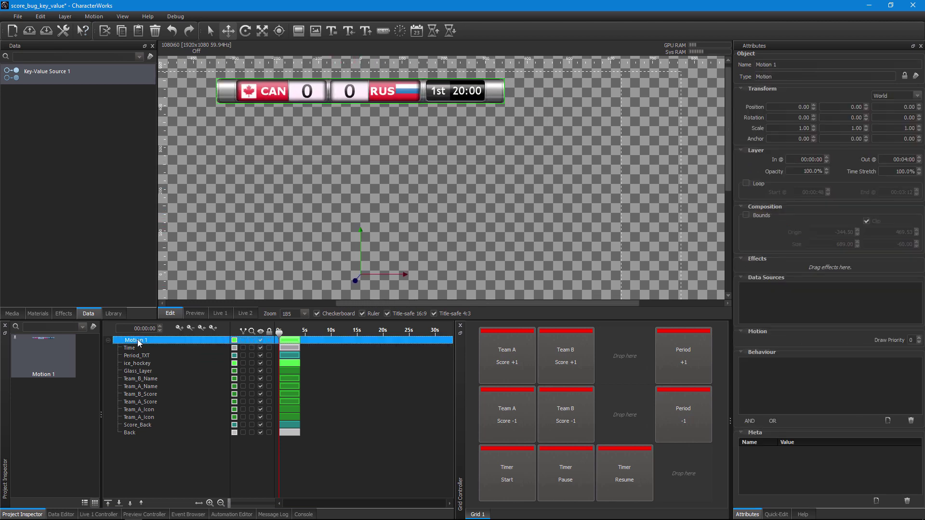
{"action": "key", "text": "BackSpace"}
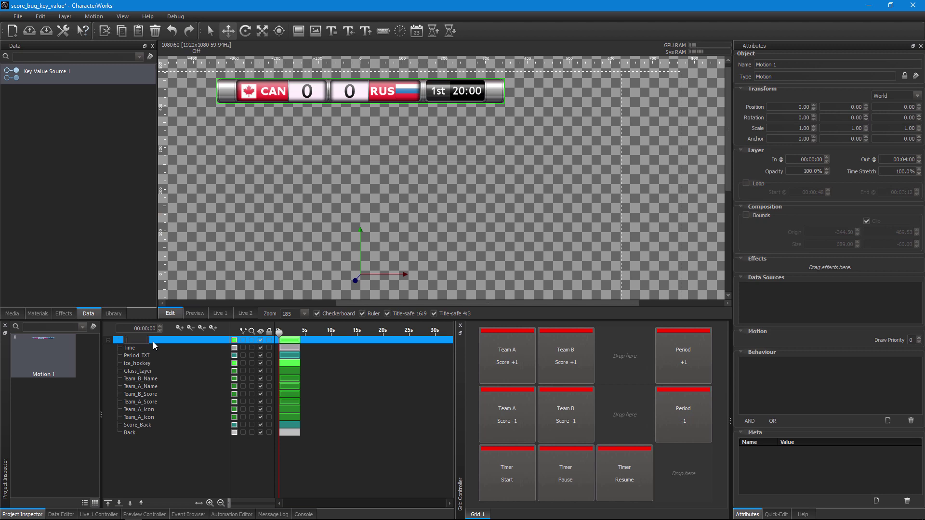
{"action": "type", "text": "Ice_Hockey_Score_Bug"}
{"action": "key", "text": "Return"}
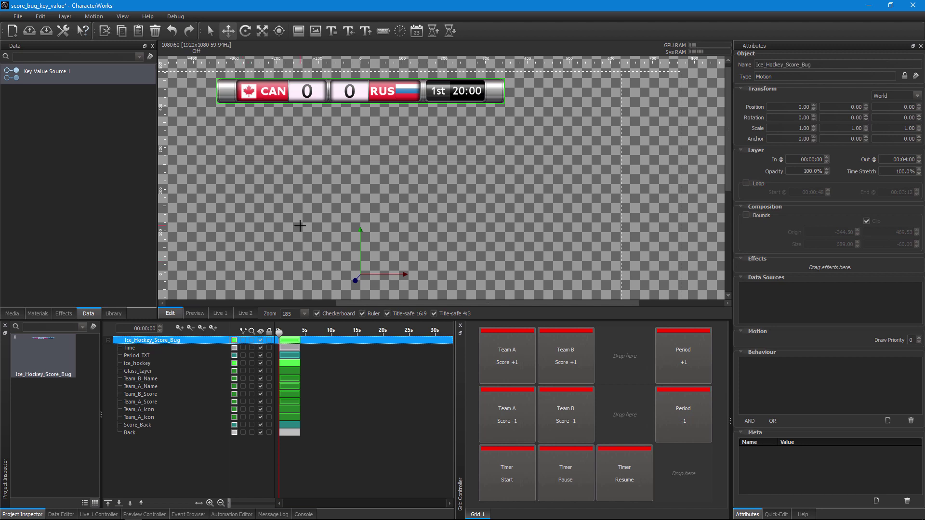
Enlarge the timeline scale so the four-second motion spreads out, and place the playhead at 00:02:00
{"action": "scroll", "coordinate": [292, 231], "scroll_direction": "down", "scroll_amount": 3}
{"action": "scroll", "coordinate": [291, 235], "scroll_direction": "down", "scroll_amount": 2}
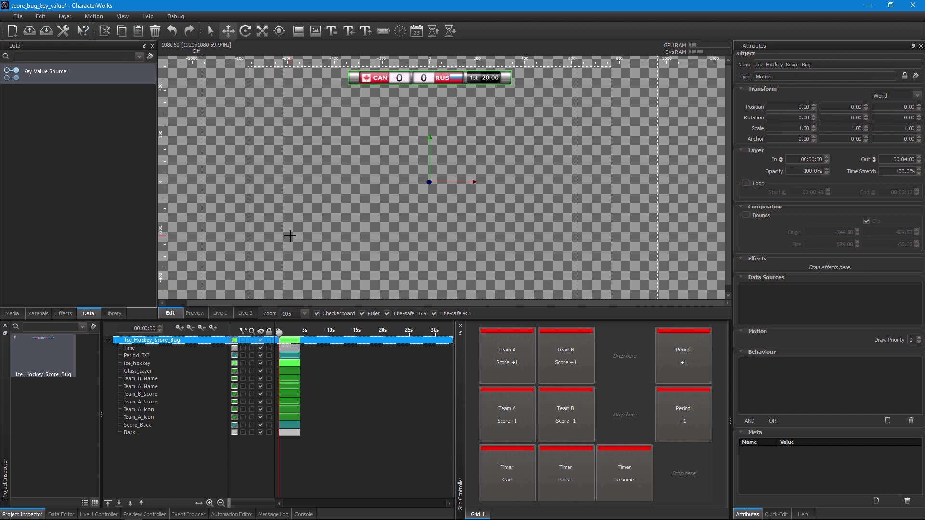
{"action": "left_click_drag", "start_coordinate": [279, 333], "coordinate": [287, 333]}
{"action": "left_click_drag", "start_coordinate": [230, 503], "coordinate": [237, 502]}
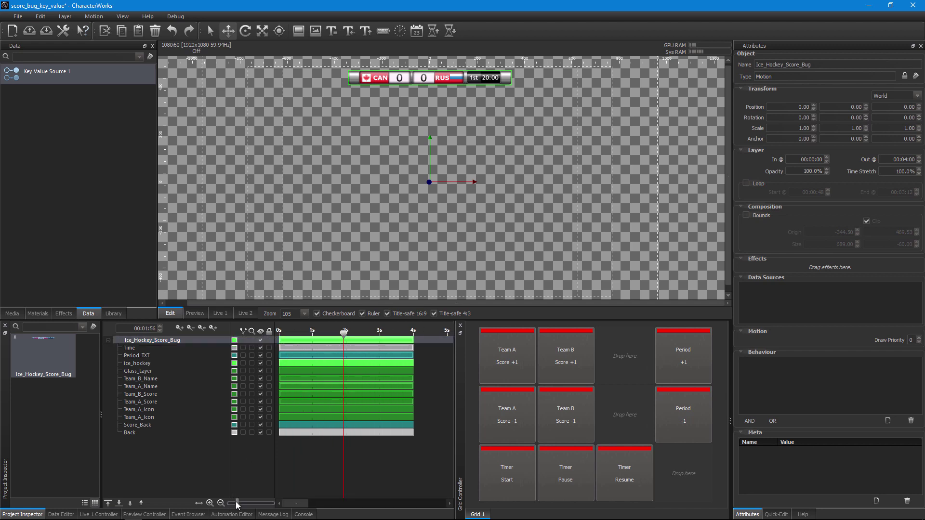
{"action": "left_click", "coordinate": [356, 338]}
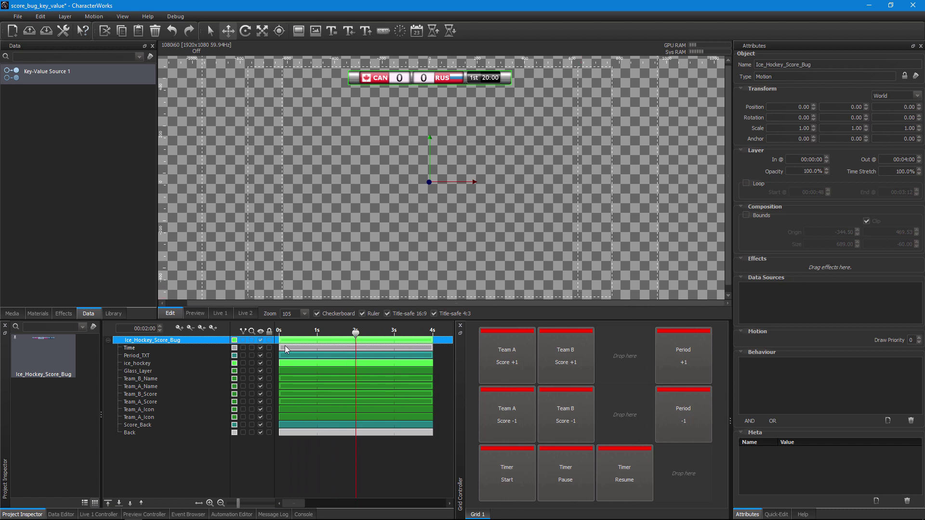
Enable looping on the Ice_Hockey_Score_Bug motion, starting at 00:02:00 and ending at 00:02:01
{"action": "left_click", "coordinate": [747, 184]}
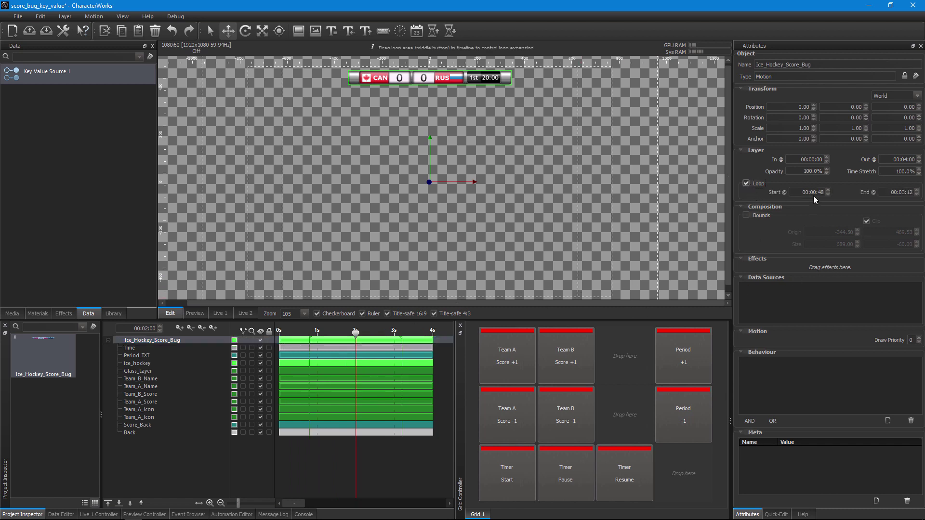
{"action": "double_click", "coordinate": [818, 192]}
{"action": "type", "text": "00:02"}
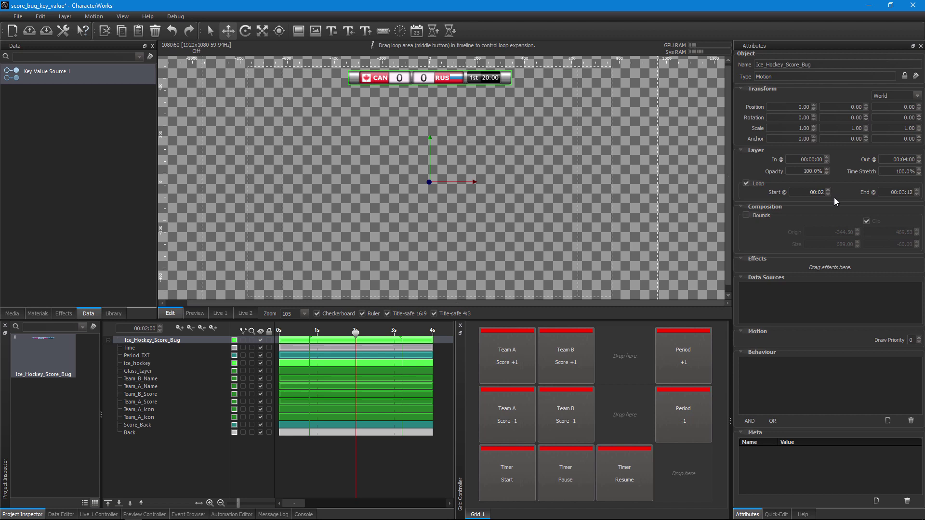
{"action": "type", "text": ":00"}
{"action": "left_click_drag", "start_coordinate": [902, 192], "coordinate": [913, 192]}
{"action": "type", "text": "2:"}
{"action": "key", "text": "Return"}
{"action": "left_click", "coordinate": [356, 337]}
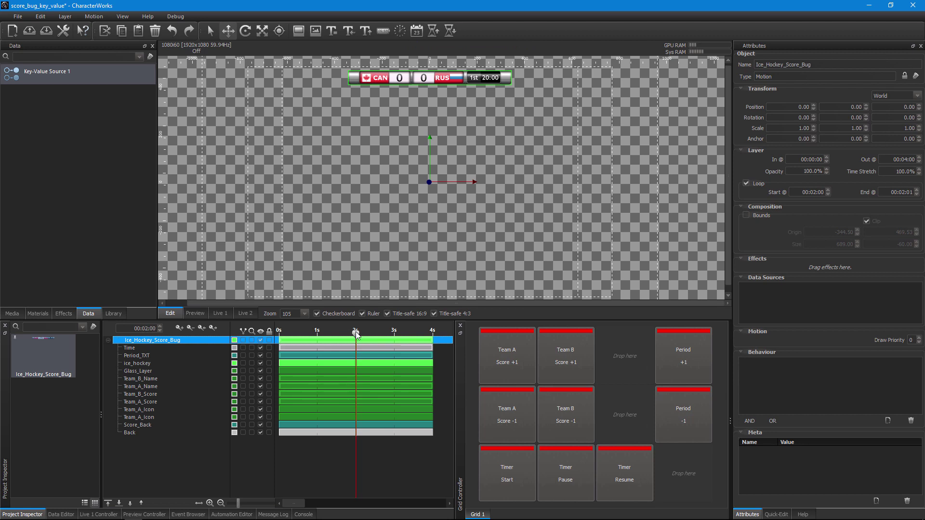
Apply the Fade_in_and_out effect preset to the Ice_Hockey_Score_Bug motion, and set the playhead to 00:02:01
{"action": "left_click", "coordinate": [70, 314]}
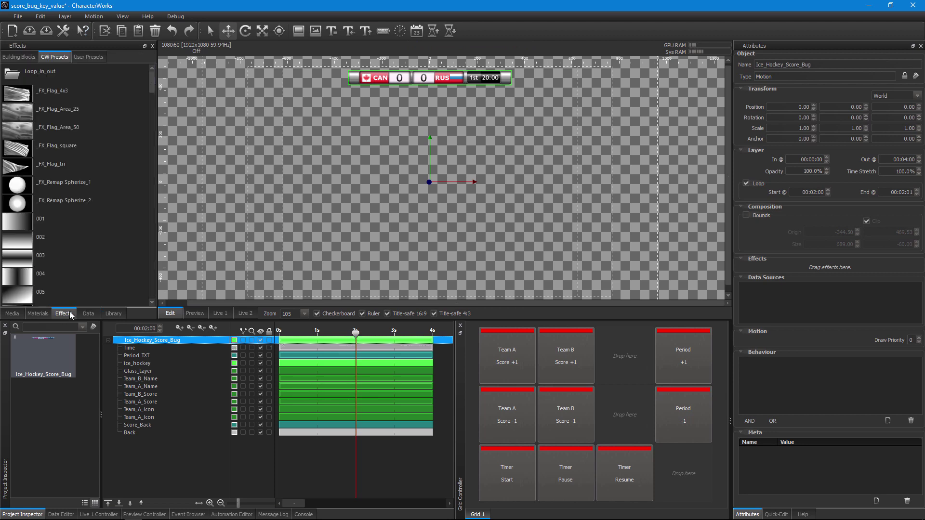
{"action": "scroll", "coordinate": [45, 235], "scroll_direction": "down", "scroll_amount": 9}
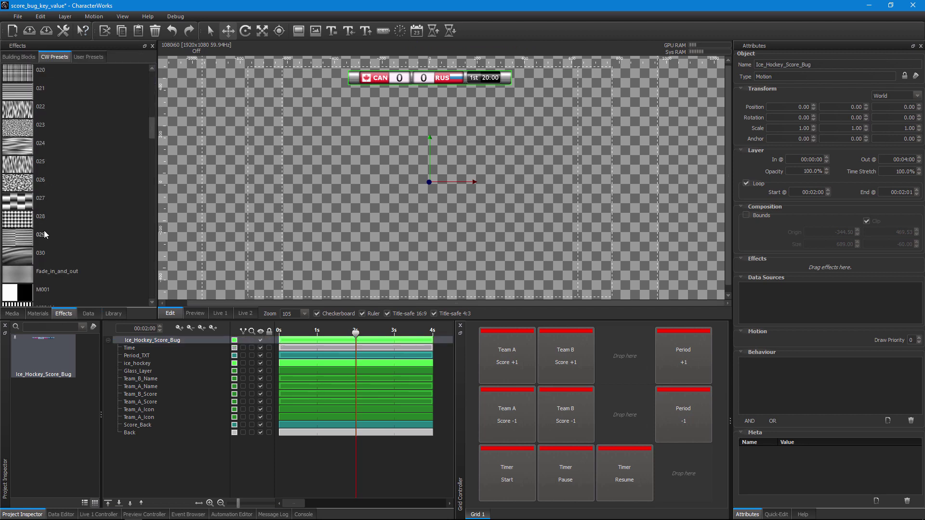
{"action": "scroll", "coordinate": [44, 235], "scroll_direction": "down", "scroll_amount": 15}
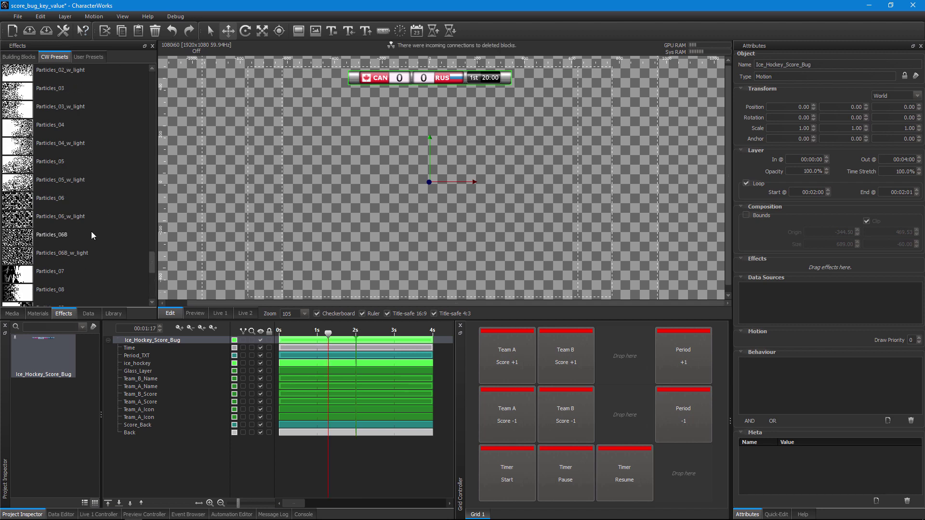
{"action": "scroll", "coordinate": [93, 235], "scroll_direction": "up", "scroll_amount": 3}
{"action": "scroll", "coordinate": [93, 236], "scroll_direction": "up", "scroll_amount": 6}
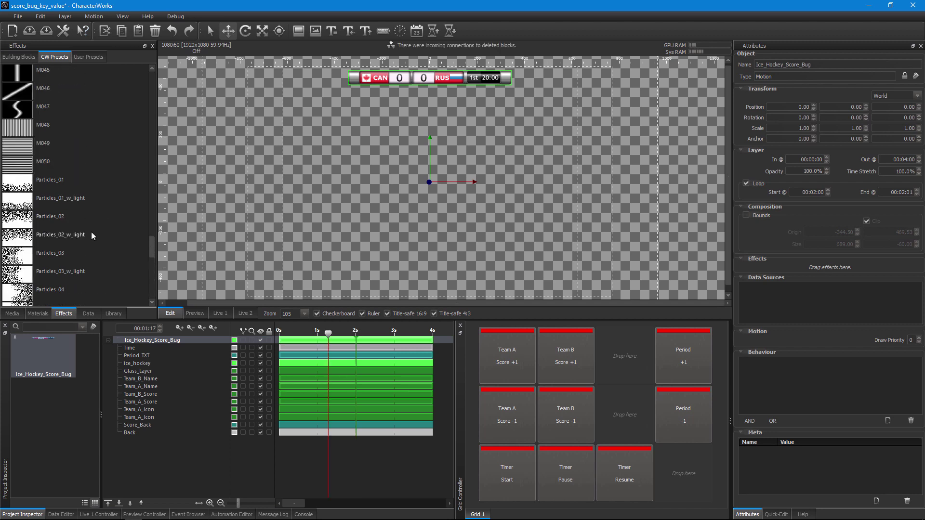
{"action": "scroll", "coordinate": [93, 236], "scroll_direction": "up", "scroll_amount": 20}
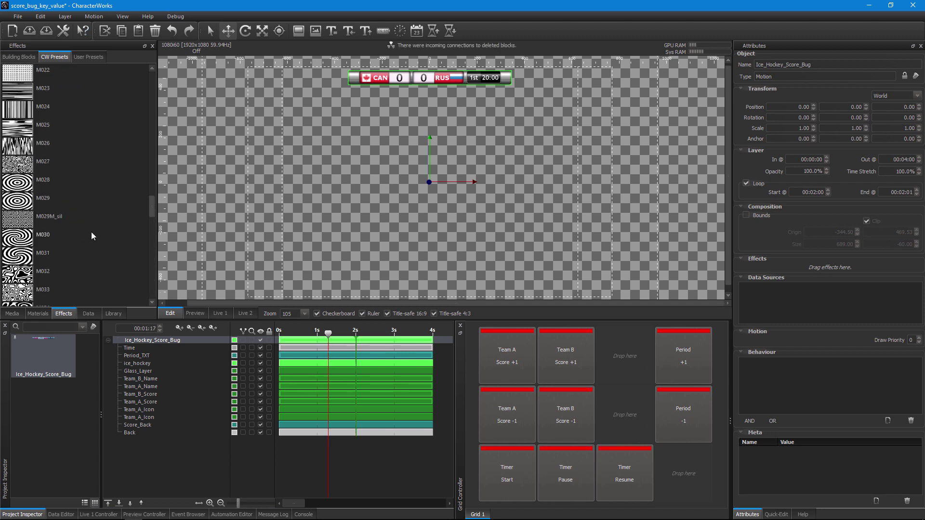
{"action": "scroll", "coordinate": [93, 236], "scroll_direction": "up", "scroll_amount": 20}
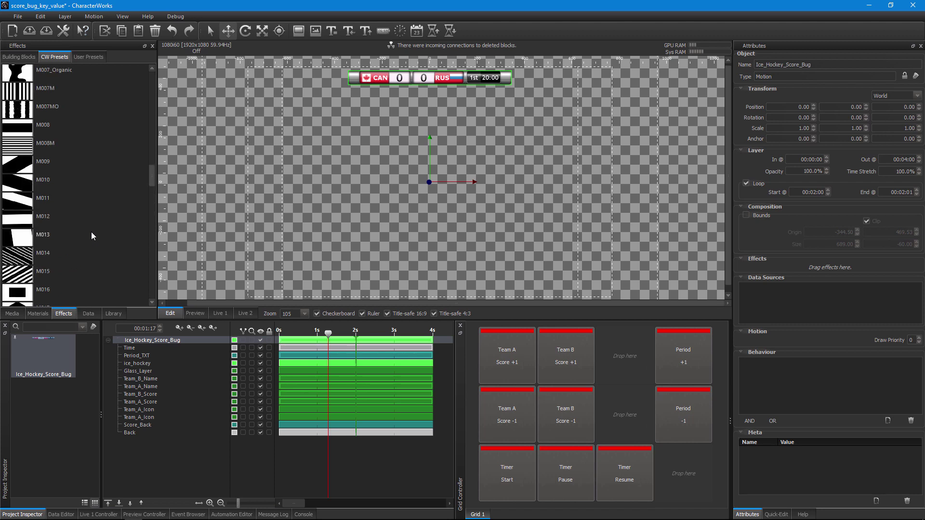
{"action": "scroll", "coordinate": [93, 236], "scroll_direction": "up", "scroll_amount": 14}
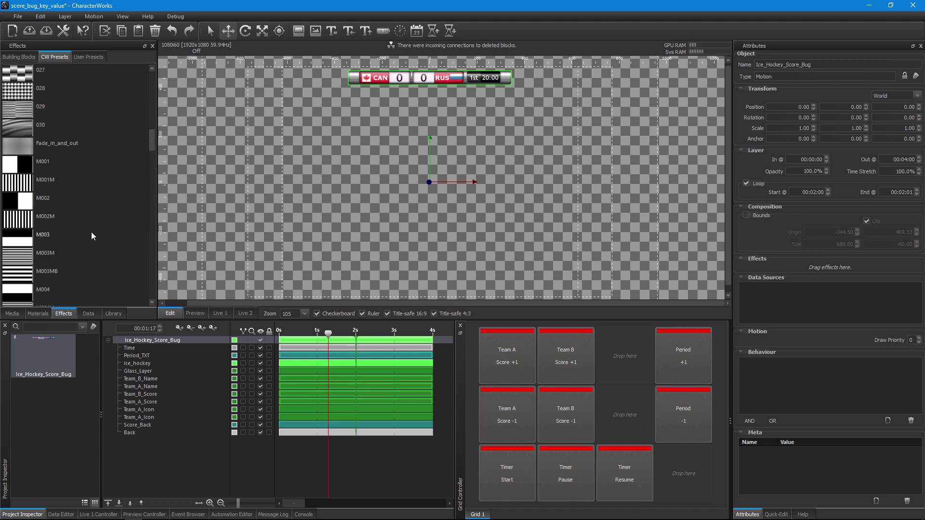
{"action": "left_click_drag", "start_coordinate": [22, 208], "coordinate": [780, 267]}
{"action": "left_click_drag", "start_coordinate": [329, 334], "coordinate": [358, 339]}
{"action": "scroll", "coordinate": [385, 254], "scroll_direction": "down", "scroll_amount": 2}
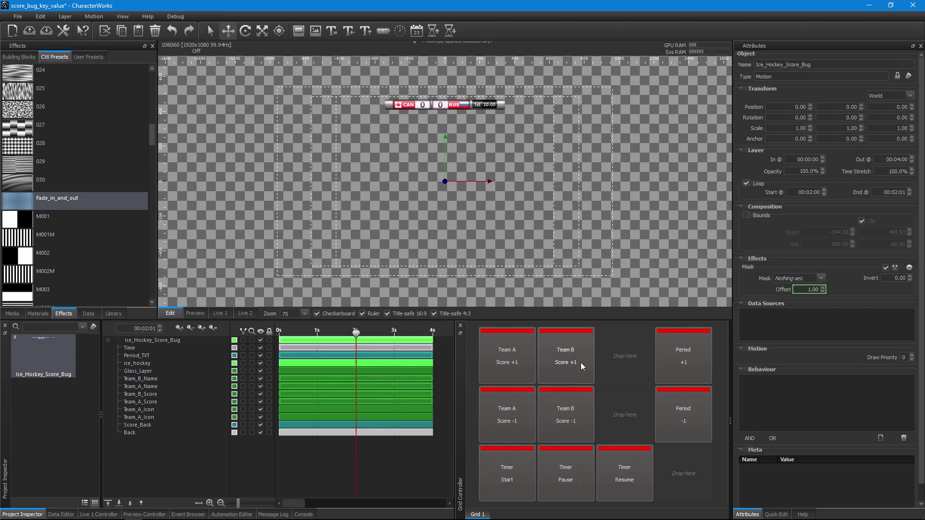
Dock the Grid Controller at full width below the viewport, and move its Period +1 and -1 buttons to the sixth column
{"action": "left_click", "coordinate": [460, 334]}
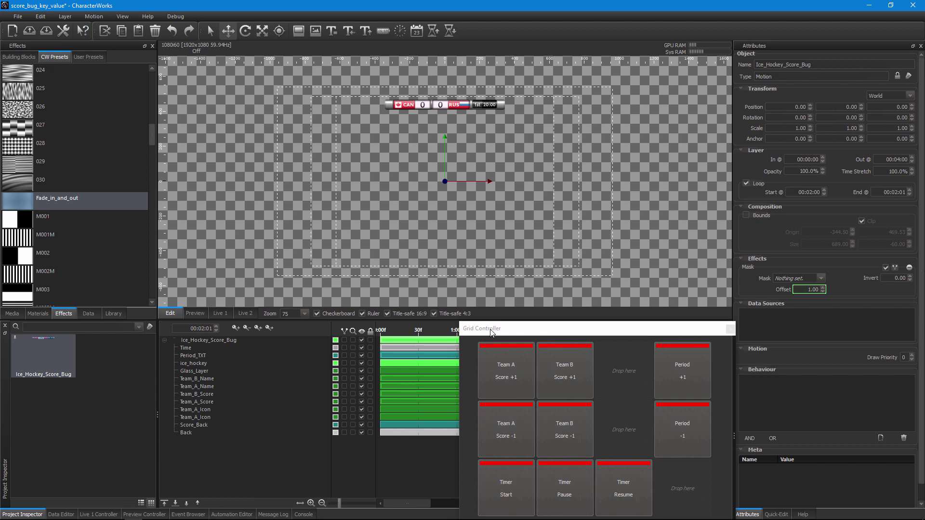
{"action": "left_click_drag", "start_coordinate": [491, 333], "coordinate": [363, 333]}
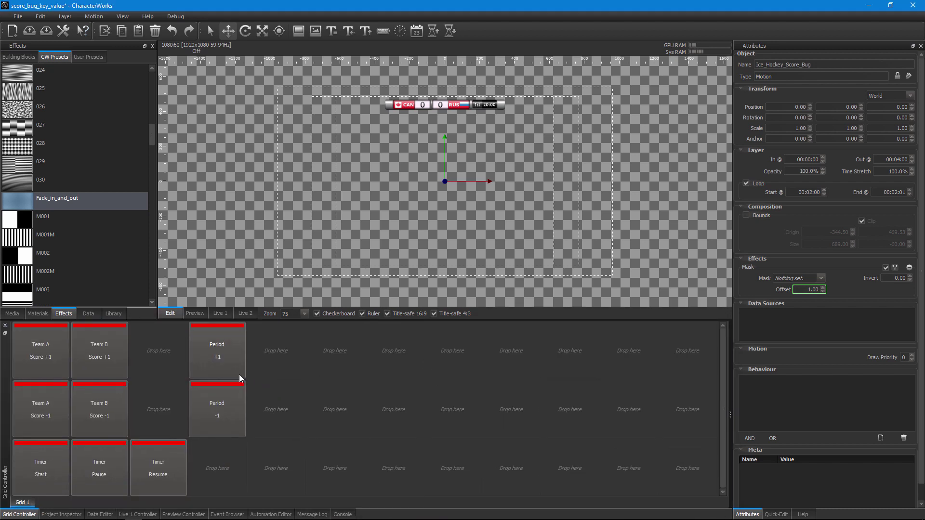
{"action": "left_click_drag", "start_coordinate": [231, 367], "coordinate": [326, 374]}
{"action": "left_click_drag", "start_coordinate": [224, 416], "coordinate": [335, 418]}
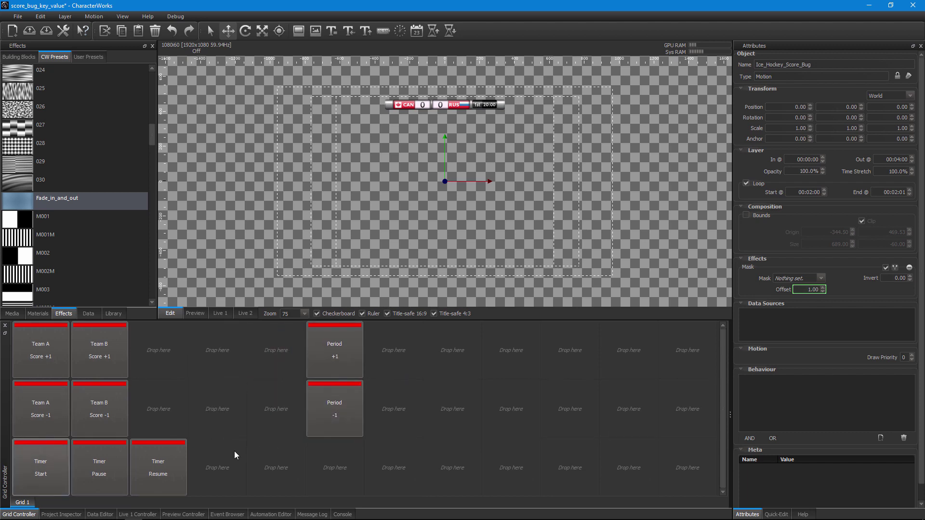
Move the Timer Start, Pause and Resume buttons into the first grid row, at columns eight to ten
{"action": "left_click_drag", "start_coordinate": [164, 473], "coordinate": [569, 357]}
{"action": "left_click_drag", "start_coordinate": [110, 472], "coordinate": [512, 356]}
{"action": "left_click_drag", "start_coordinate": [26, 467], "coordinate": [438, 354]}
Move the Team B score buttons to the fourth grid column and the Team A score buttons to the second column
{"action": "left_click_drag", "start_coordinate": [100, 380], "coordinate": [220, 380]}
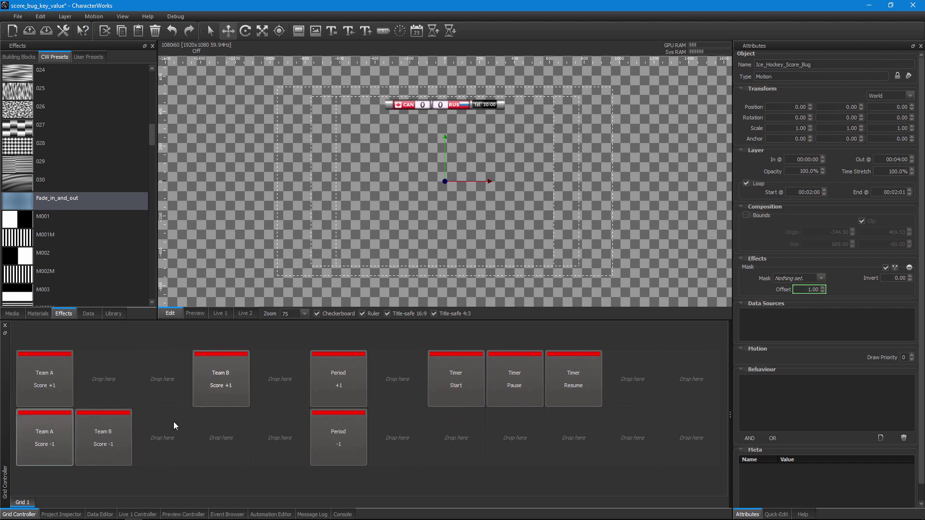
{"action": "left_click_drag", "start_coordinate": [102, 437], "coordinate": [217, 433]}
{"action": "left_click_drag", "start_coordinate": [72, 388], "coordinate": [108, 383]}
{"action": "left_click_drag", "start_coordinate": [59, 429], "coordinate": [102, 441]}
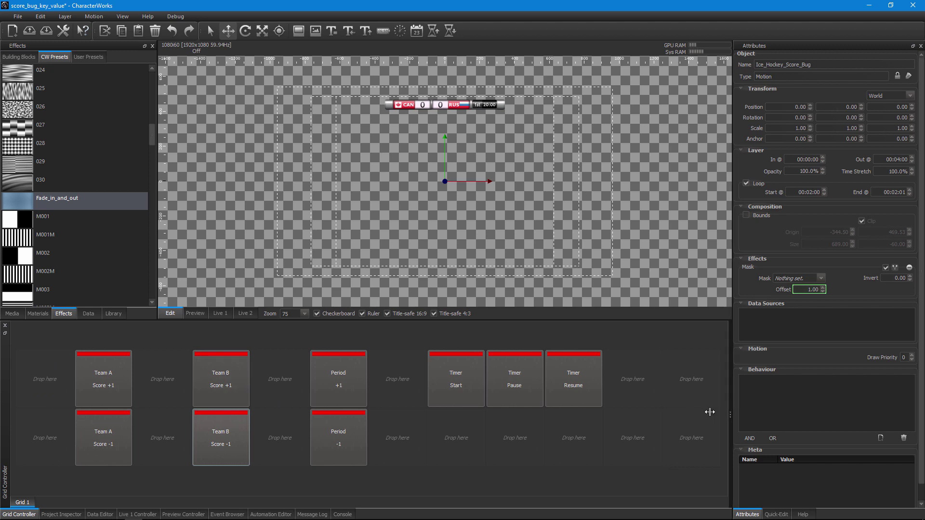
Assign the Ice_Hockey_Score_Bug motion to the first cell of the grid and rename that button Score_Bug IN
{"action": "left_click_drag", "start_coordinate": [730, 409], "coordinate": [679, 412]}
{"action": "left_click_drag", "start_coordinate": [711, 347], "coordinate": [40, 392]}
{"action": "right_click", "coordinate": [46, 382]}
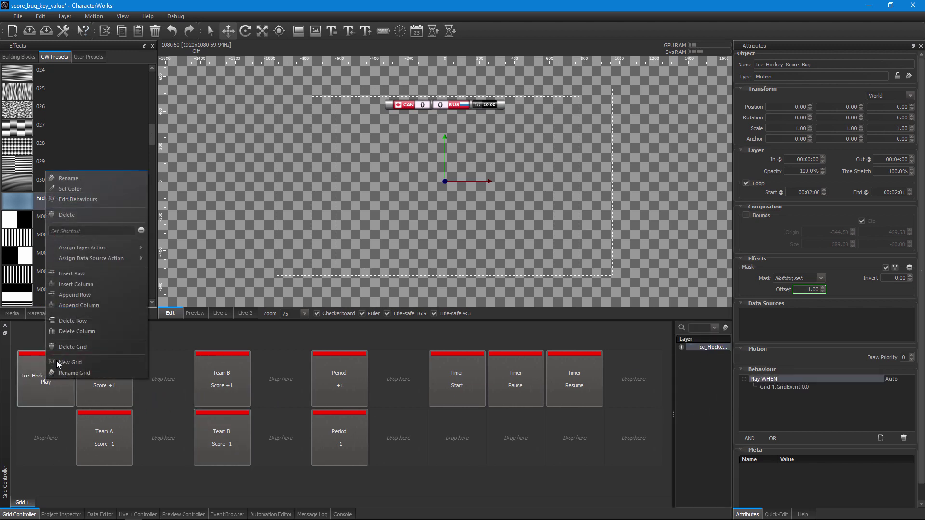
{"action": "left_click", "coordinate": [80, 185]}
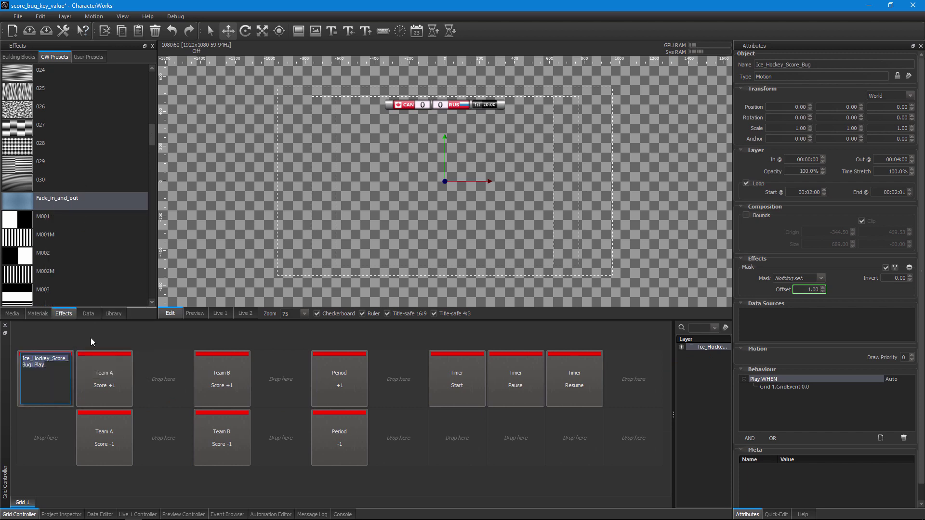
{"action": "type", "text": "Score_Bug"}
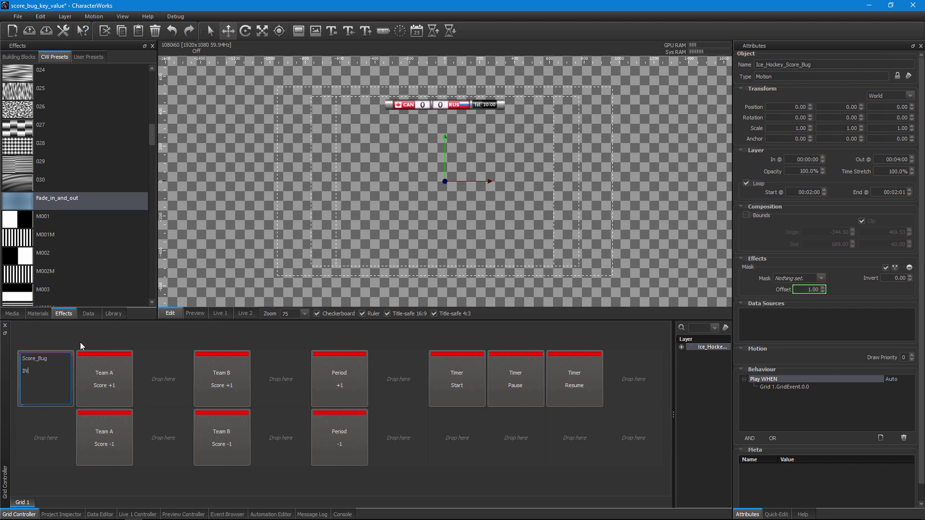
{"action": "left_click", "coordinate": [35, 438]}
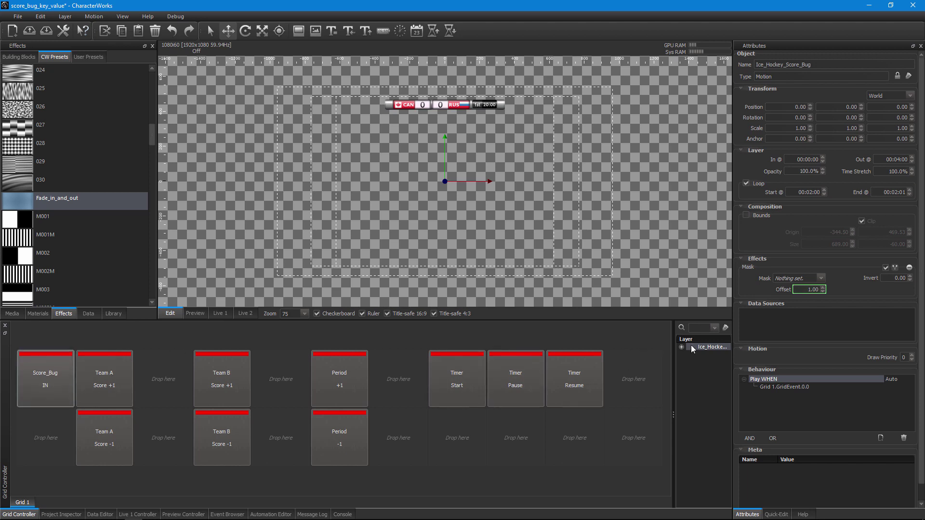
Assign the Ice_Hockey_Score_Bug motion to the cell below Score_Bug IN and rename that button Score_Bug OUT
{"action": "left_click_drag", "start_coordinate": [692, 349], "coordinate": [44, 437]}
{"action": "right_click", "coordinate": [44, 438]}
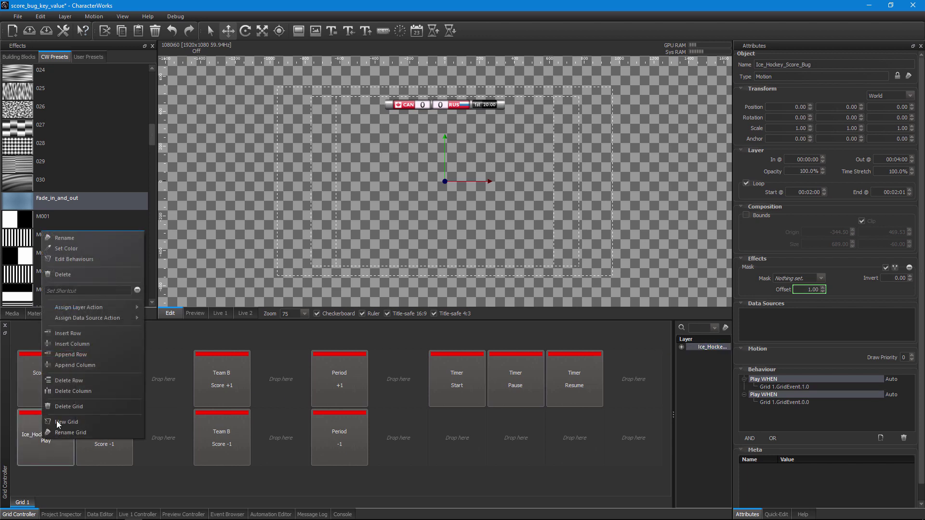
{"action": "left_click", "coordinate": [89, 238]}
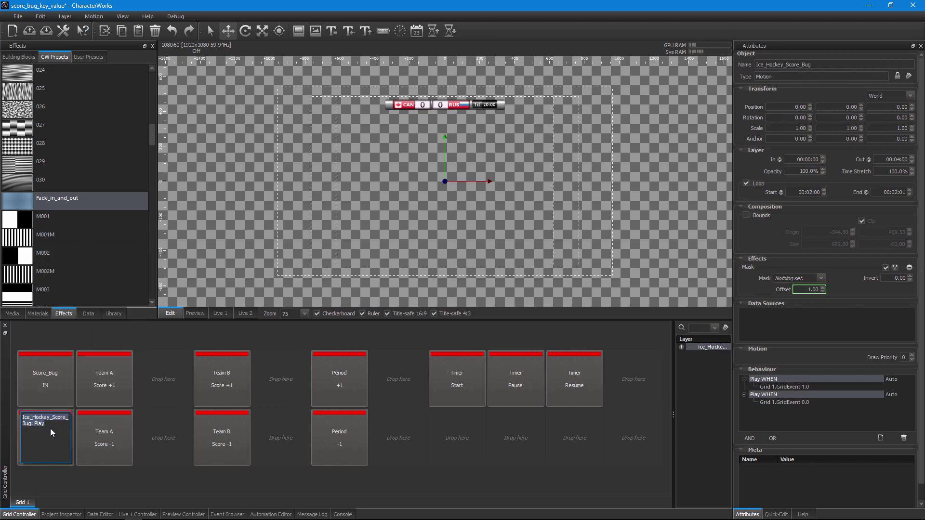
{"action": "type", "text": "Score_Bug"}
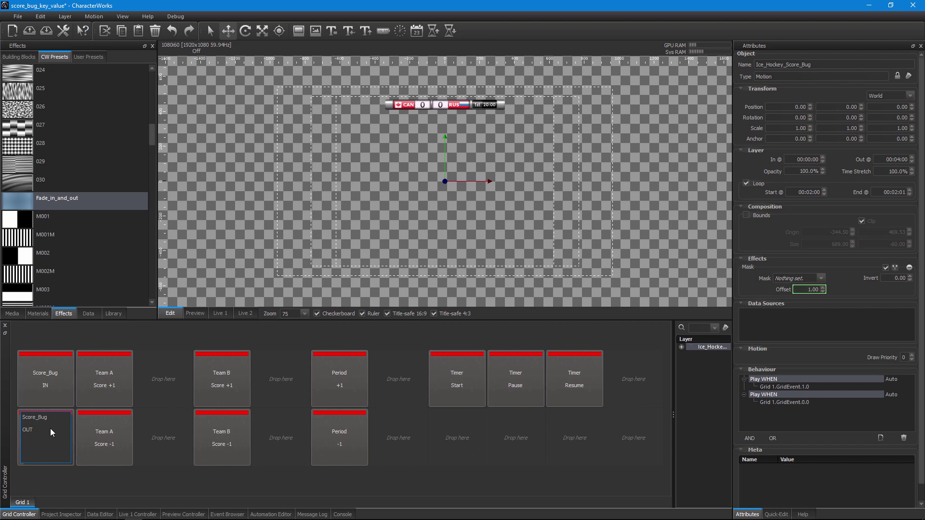
{"action": "left_click", "coordinate": [57, 474]}
Change the Score_Bug OUT button's behaviour so its action on Ice_Hockey_Score_Bug is Finish
{"action": "right_click", "coordinate": [45, 443]}
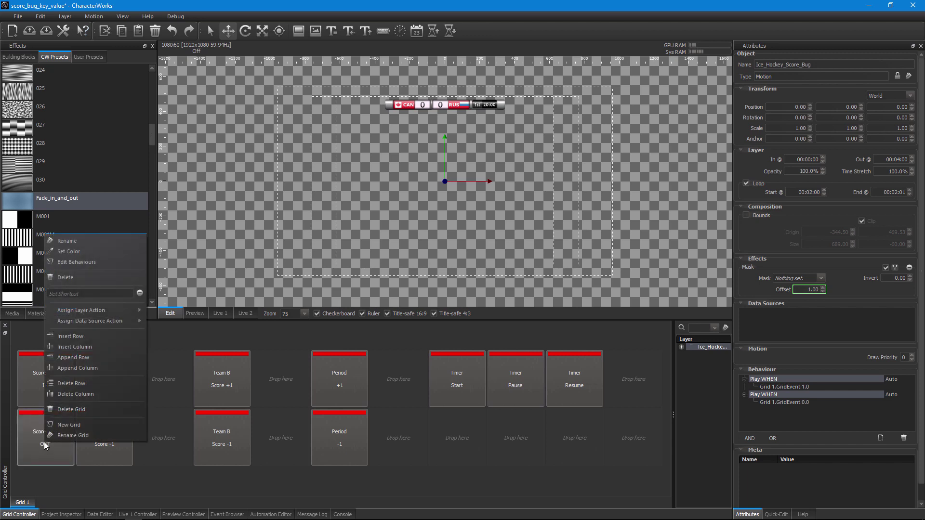
{"action": "left_click", "coordinate": [83, 262]}
{"action": "left_click", "coordinate": [186, 423]}
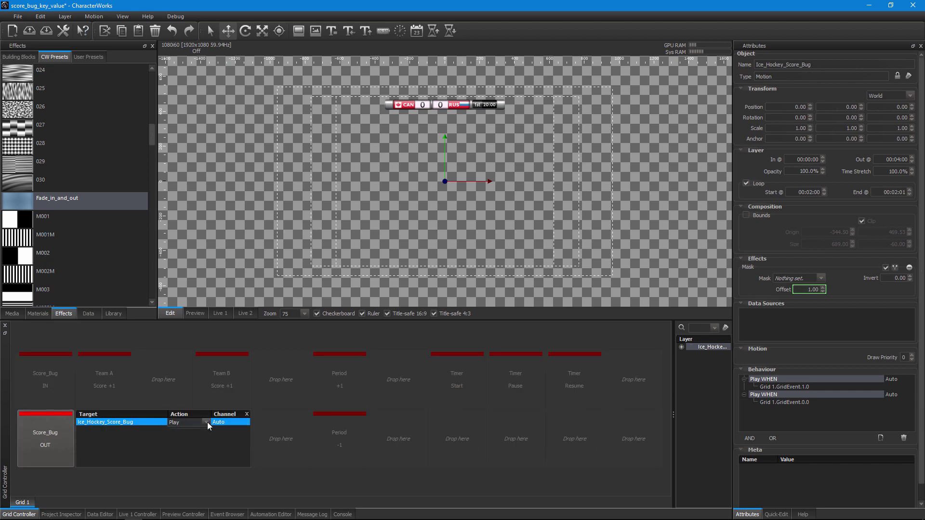
{"action": "left_click", "coordinate": [206, 423]}
{"action": "left_click", "coordinate": [176, 450]}
{"action": "left_click", "coordinate": [293, 473]}
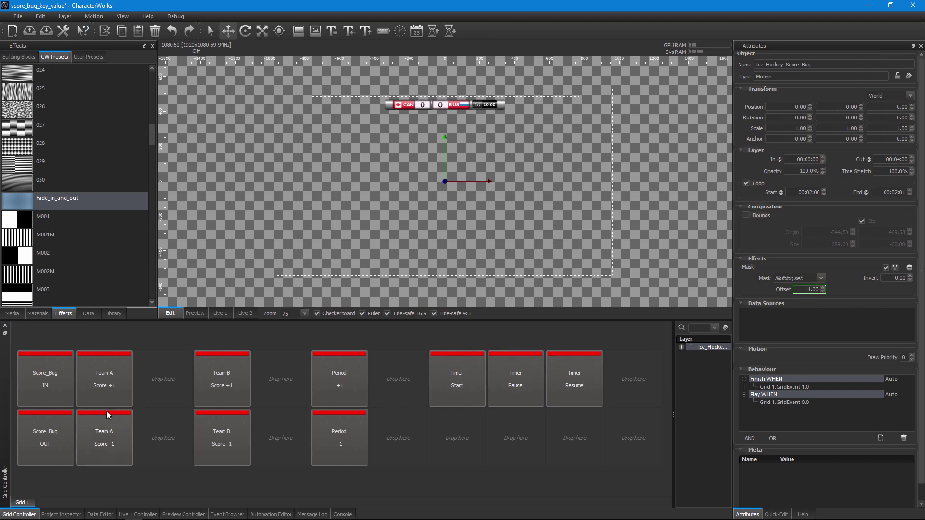
Show the Live 1 output in a taller viewport and play the score bug in with Score_Bug IN
{"action": "left_click", "coordinate": [220, 314]}
{"action": "left_click_drag", "start_coordinate": [210, 320], "coordinate": [209, 352]}
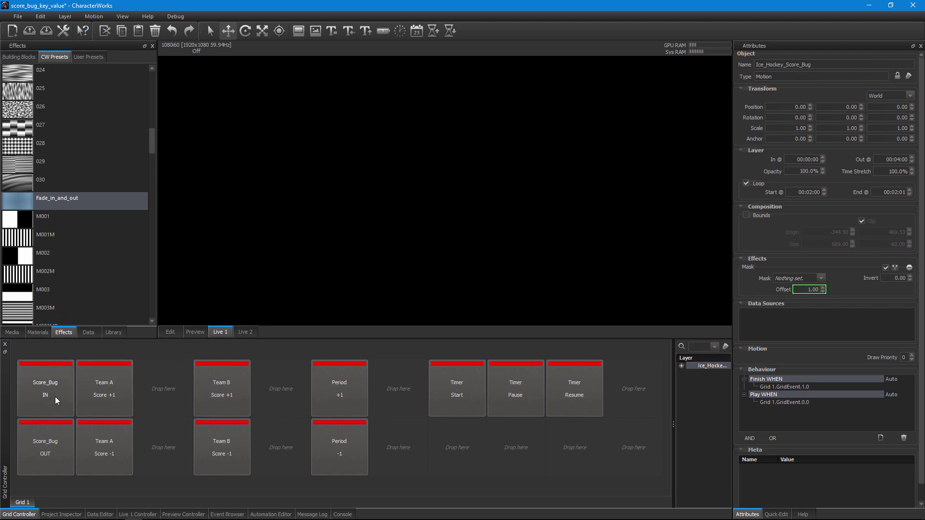
{"action": "left_click", "coordinate": [55, 397]}
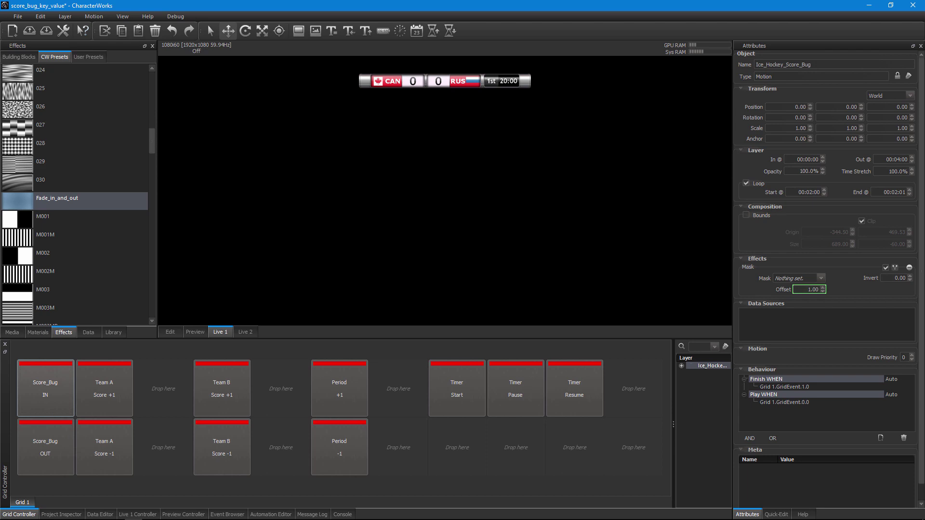
Test the clock's start, pause and resume, taking the score bug out and back in while the clock is paused
{"action": "left_click", "coordinate": [458, 394]}
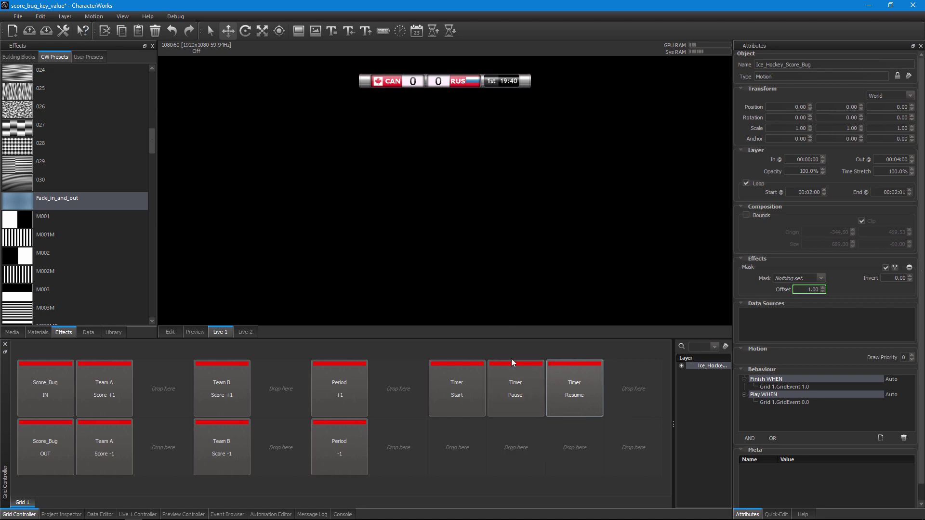
{"action": "left_click", "coordinate": [493, 413]}
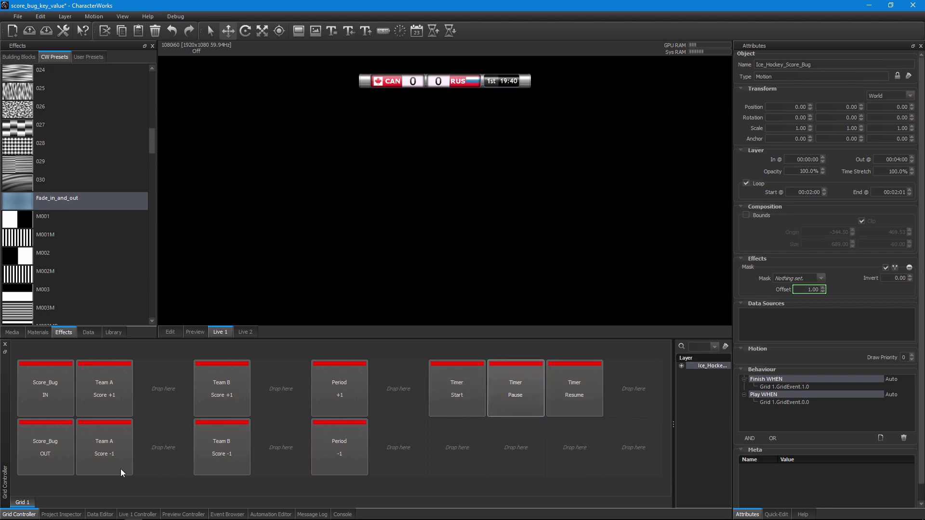
{"action": "left_click", "coordinate": [47, 454]}
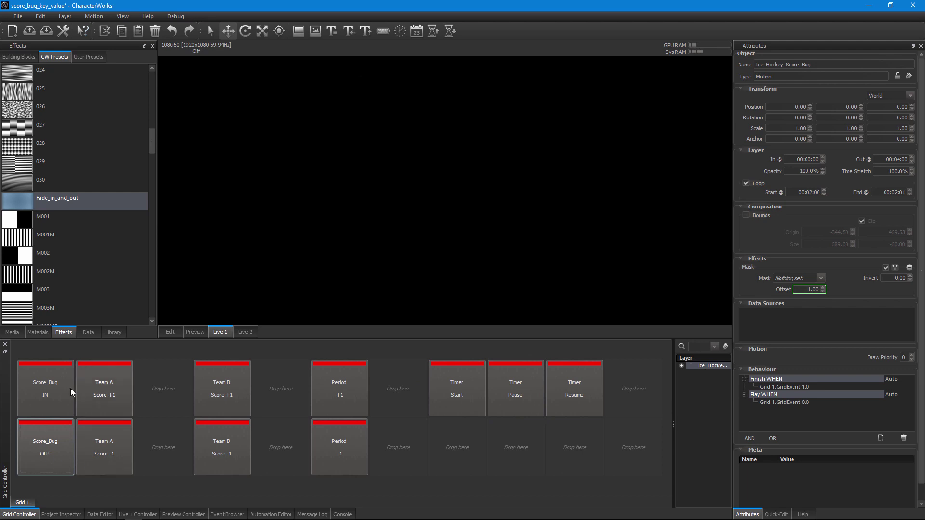
{"action": "left_click", "coordinate": [51, 403]}
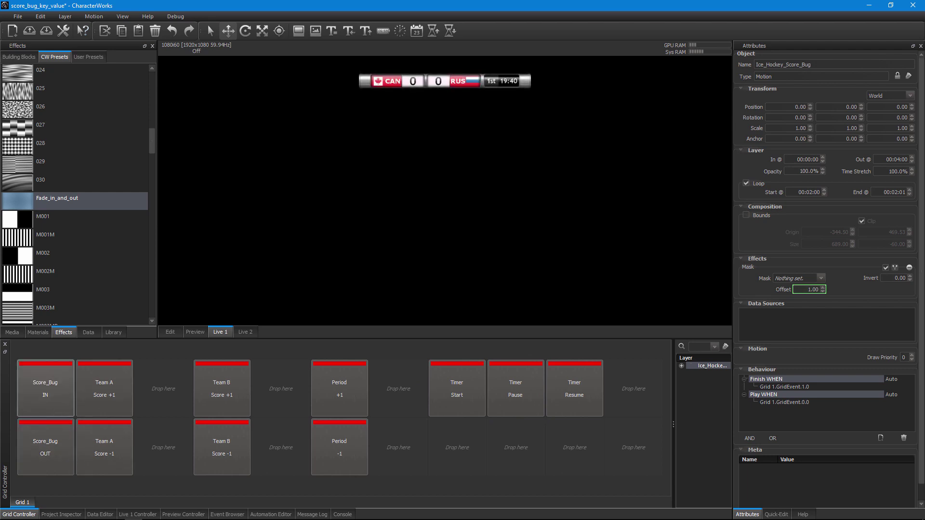
{"action": "left_click", "coordinate": [509, 394]}
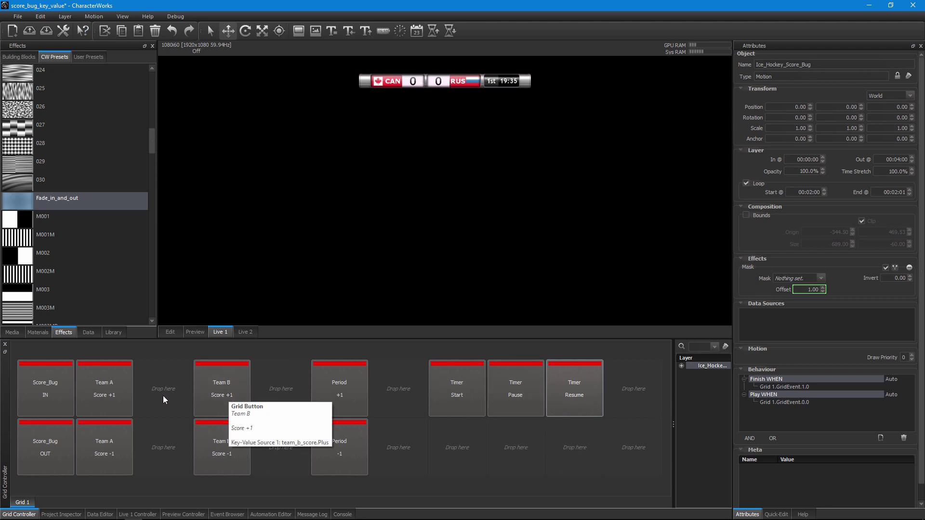
Use the grid's score buttons to raise Team A's score to 3 and Team B's score to 2
{"action": "left_click", "coordinate": [116, 395]}
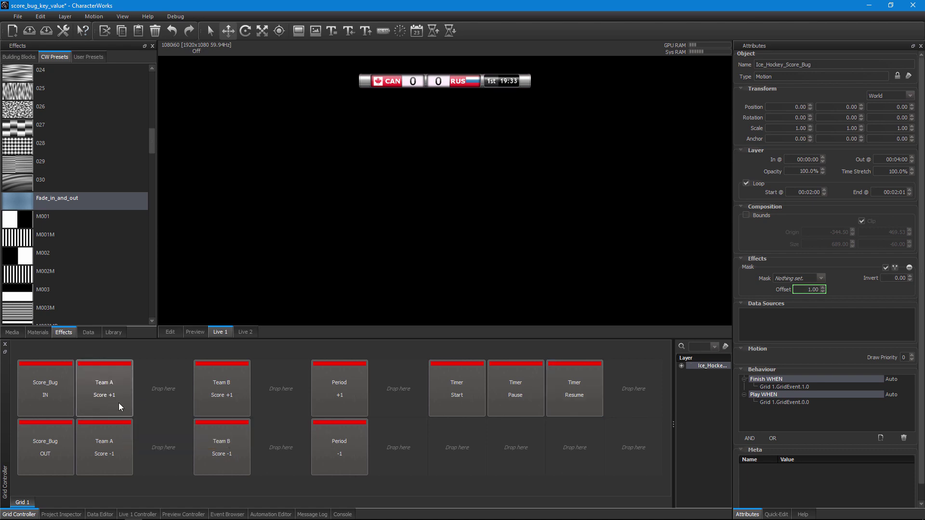
{"action": "left_click", "coordinate": [225, 398]}
{"action": "left_click", "coordinate": [221, 407]}
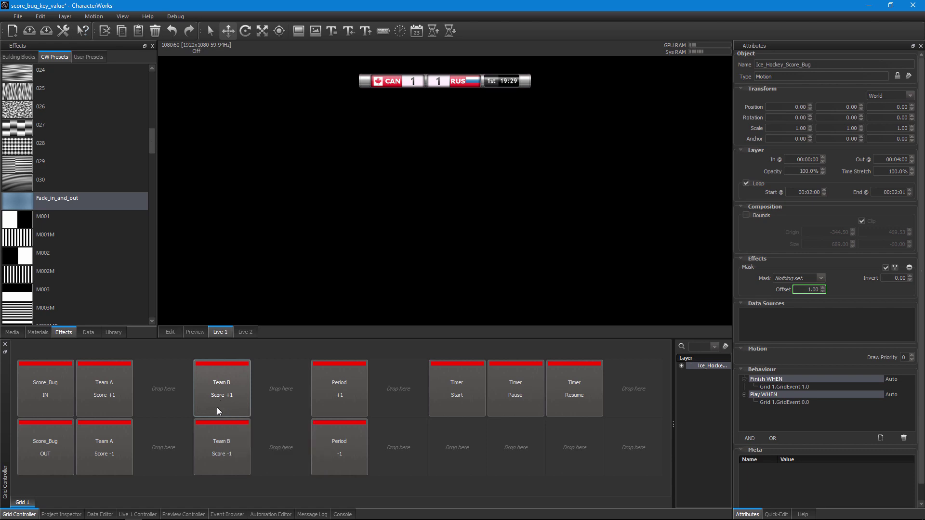
{"action": "left_click", "coordinate": [115, 390]}
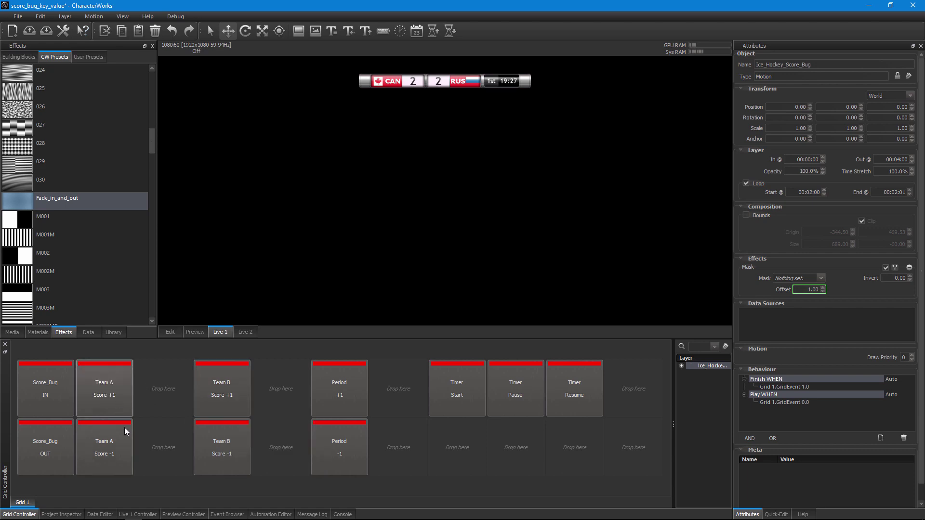
{"action": "left_click", "coordinate": [117, 389]}
Test the period buttons by advancing the period twice and stepping it back to 1st
{"action": "left_click", "coordinate": [343, 389]}
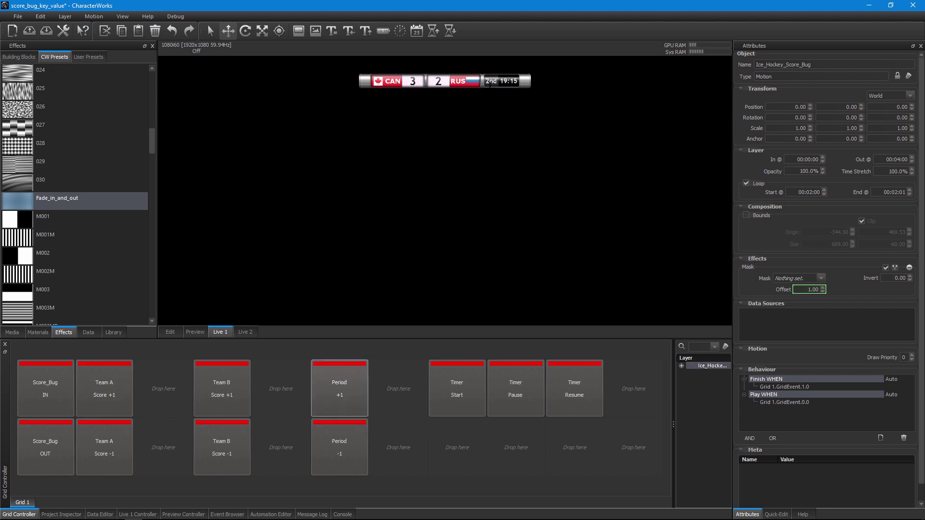
{"action": "left_click", "coordinate": [347, 399]}
{"action": "left_click", "coordinate": [345, 459]}
{"action": "left_click", "coordinate": [345, 459]}
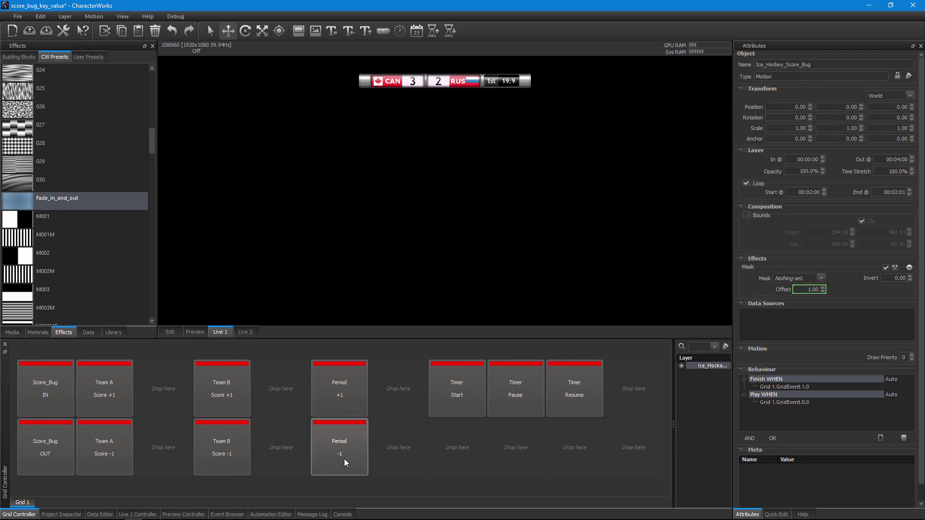
Test the -1 score buttons by lowering Team B's score to 1 and subtracting one from Team A's score
{"action": "left_click", "coordinate": [226, 454]}
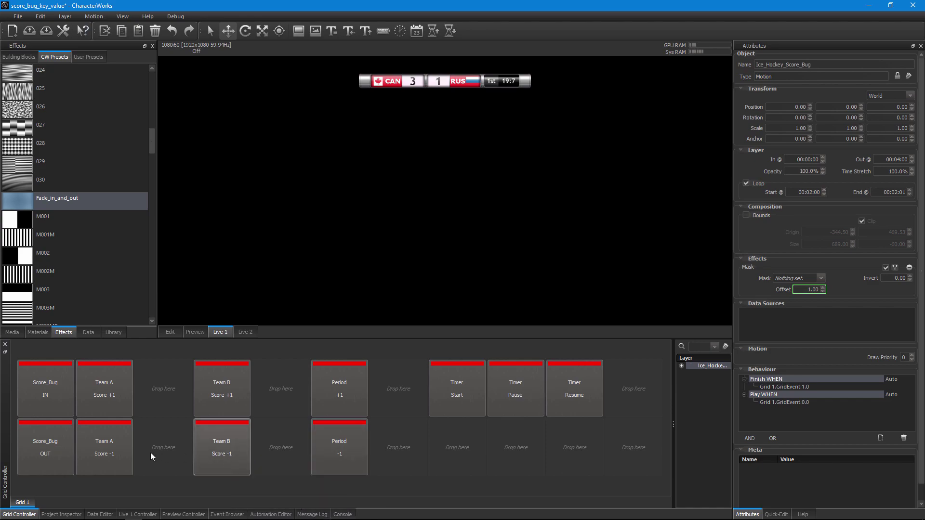
{"action": "left_click", "coordinate": [115, 446]}
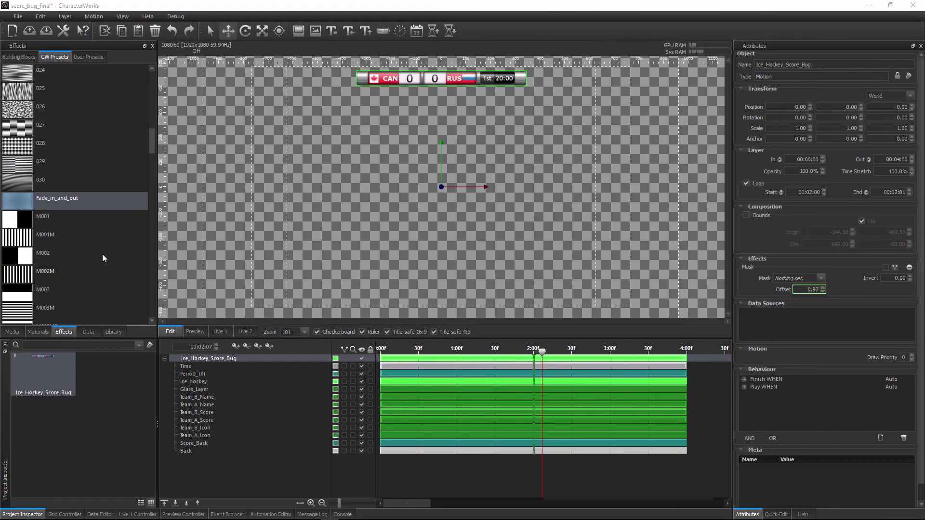
Save the project under the file name score_bug_final.cwp in the works folder
{"action": "left_click", "coordinate": [18, 16]}
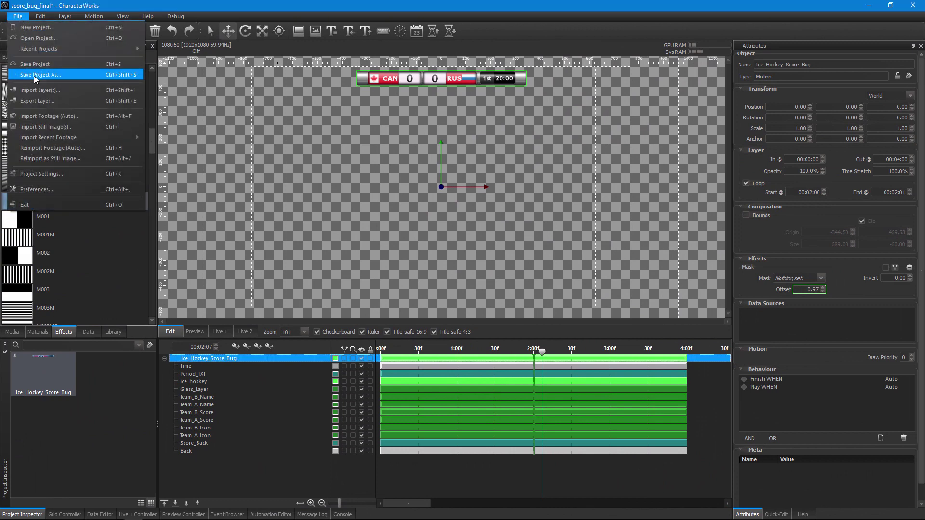
{"action": "left_click", "coordinate": [34, 74]}
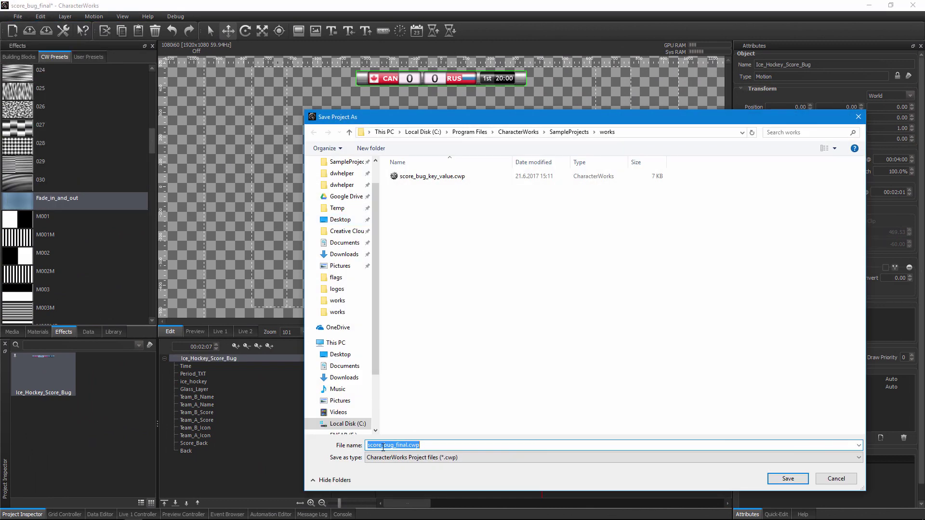
{"action": "left_click", "coordinate": [402, 447]}
{"action": "left_click", "coordinate": [788, 478]}
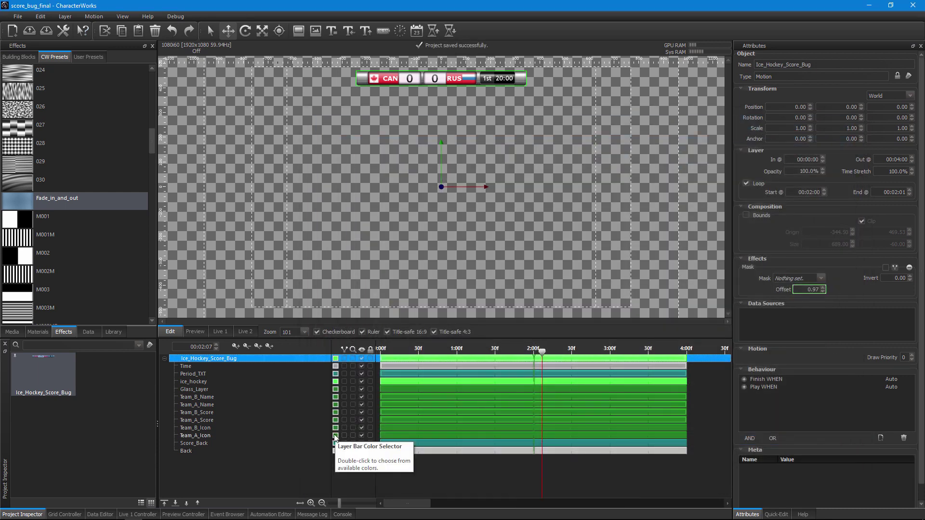
Create a blank new project and reopen the saved score_bug_final project
{"action": "left_click", "coordinate": [18, 16]}
{"action": "left_click", "coordinate": [41, 32]}
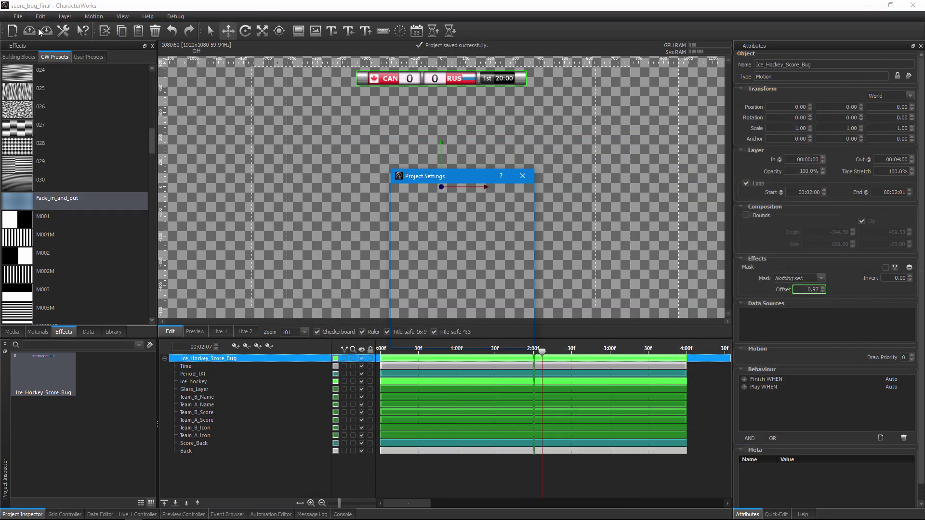
{"action": "left_click", "coordinate": [474, 339]}
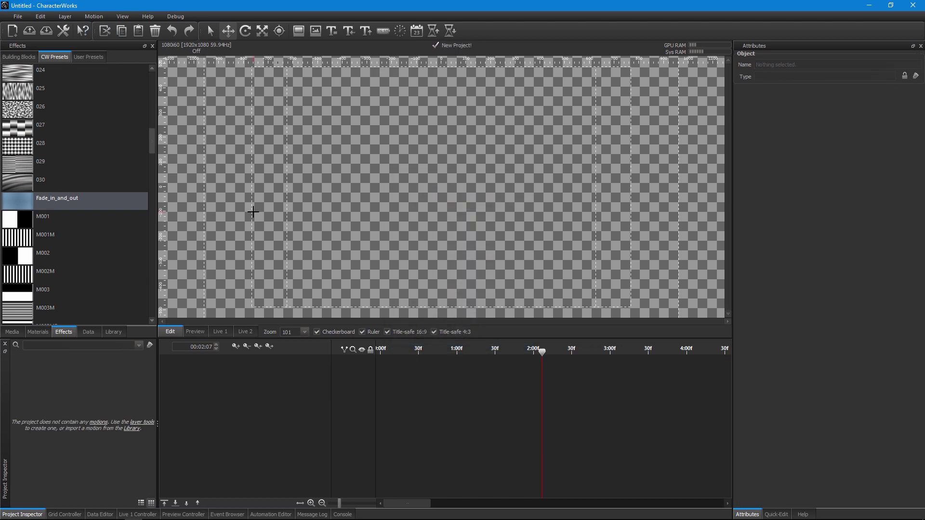
{"action": "left_click", "coordinate": [17, 17]}
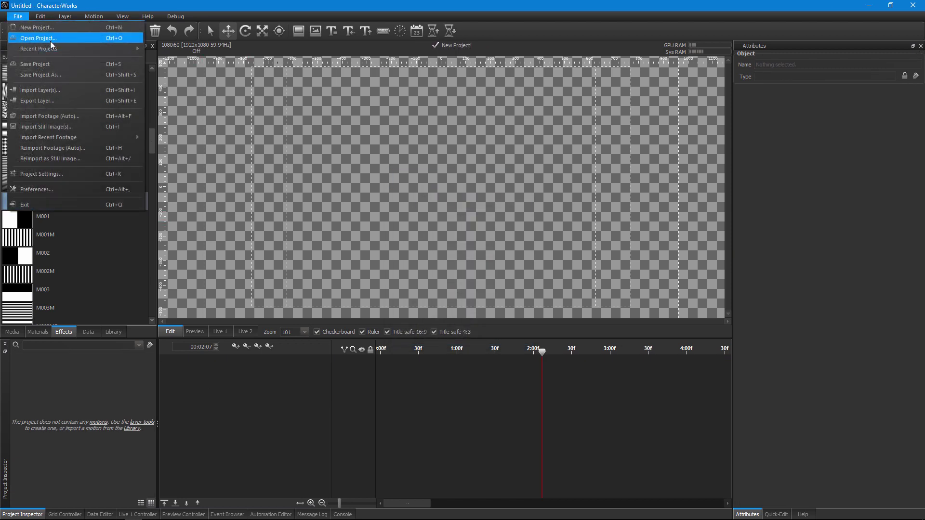
{"action": "left_click", "coordinate": [51, 40]}
{"action": "double_click", "coordinate": [485, 180]}
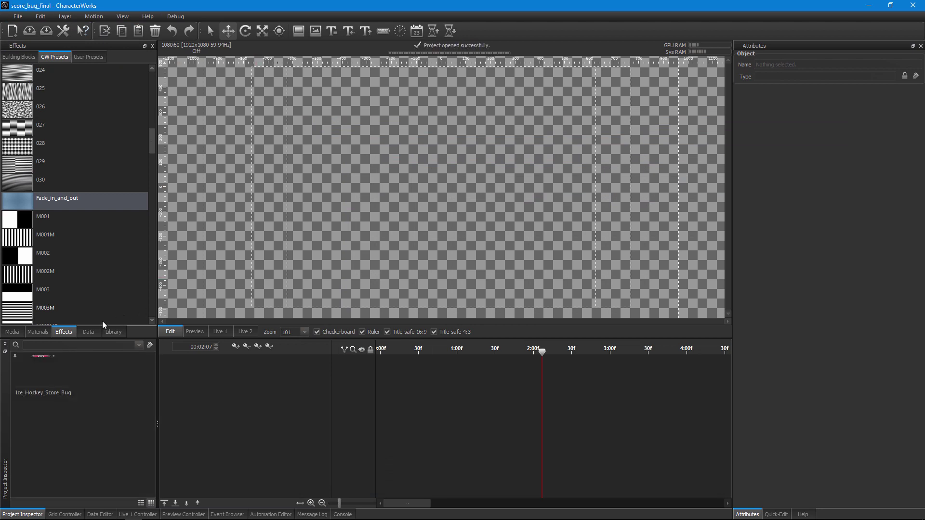
Open Key-Value Source 1 for editing and set Team_A_Name to GER and Team_B_Name to USA
{"action": "left_click", "coordinate": [90, 331]}
{"action": "left_click", "coordinate": [57, 84]}
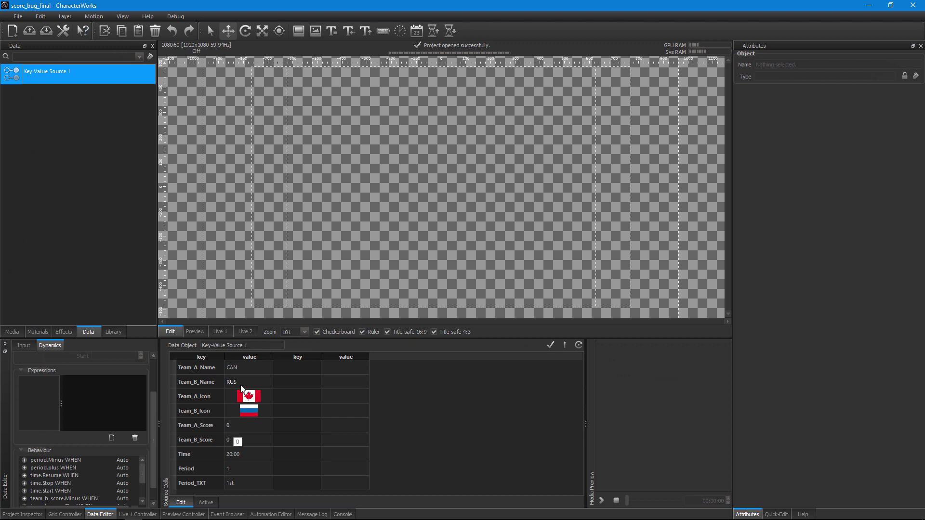
{"action": "double_click", "coordinate": [239, 368]}
{"action": "type", "text": "GER"}
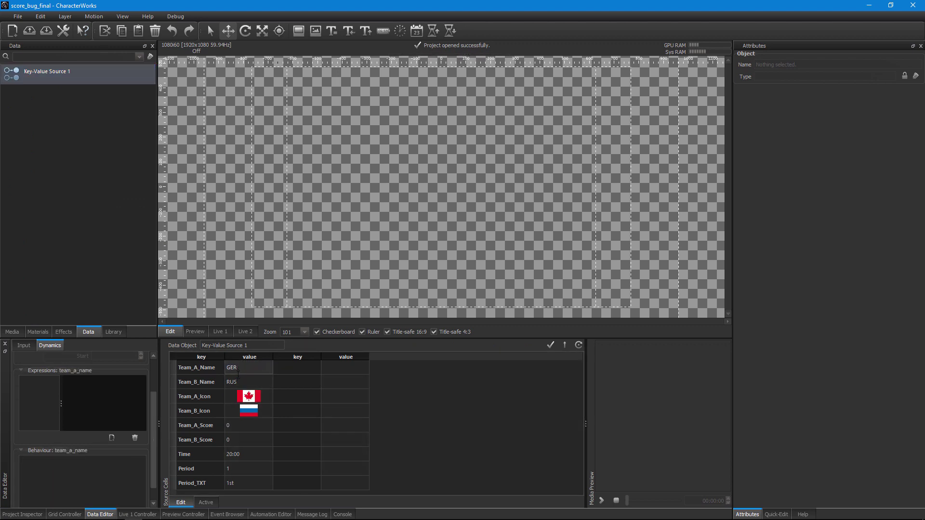
{"action": "double_click", "coordinate": [235, 383]}
{"action": "type", "text": "US"}
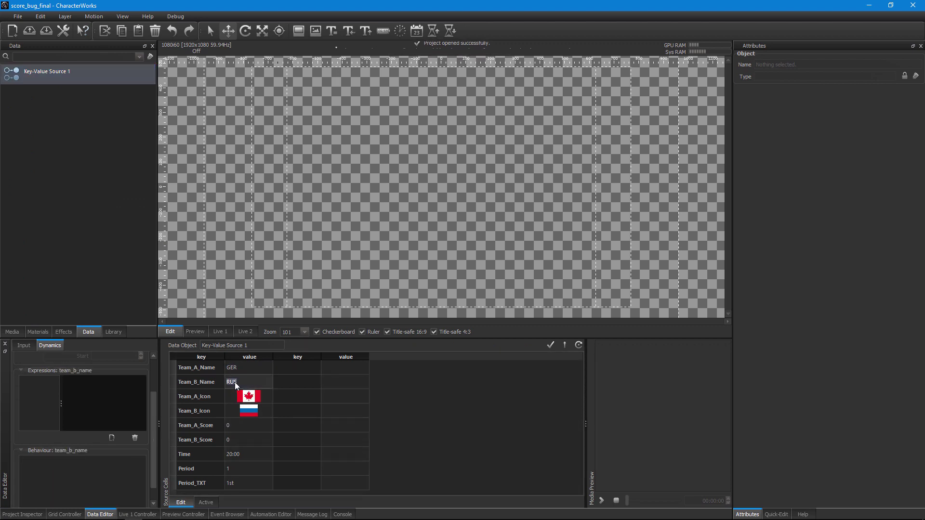
{"action": "type", "text": "A"}
Replace the Team_A_Icon image with germany.jpg from the images/flags folder
{"action": "left_click", "coordinate": [258, 397]}
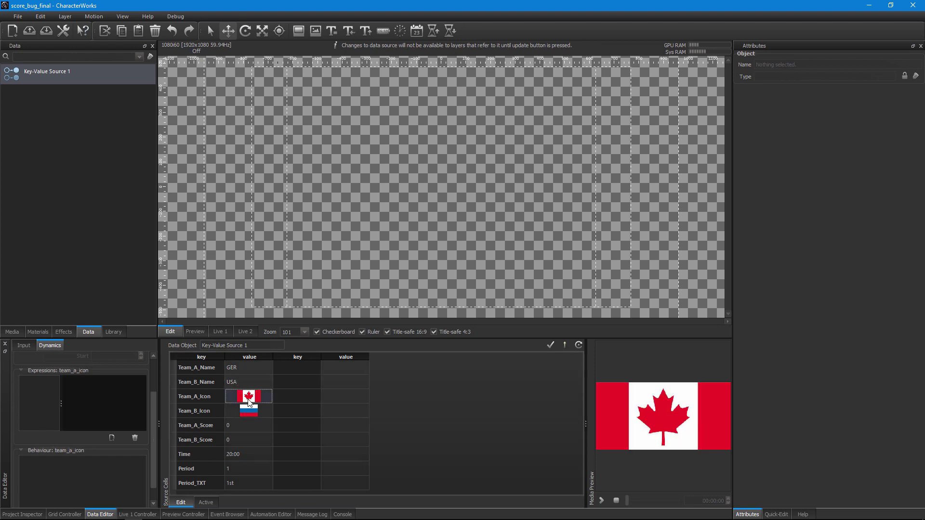
{"action": "left_click", "coordinate": [251, 413]}
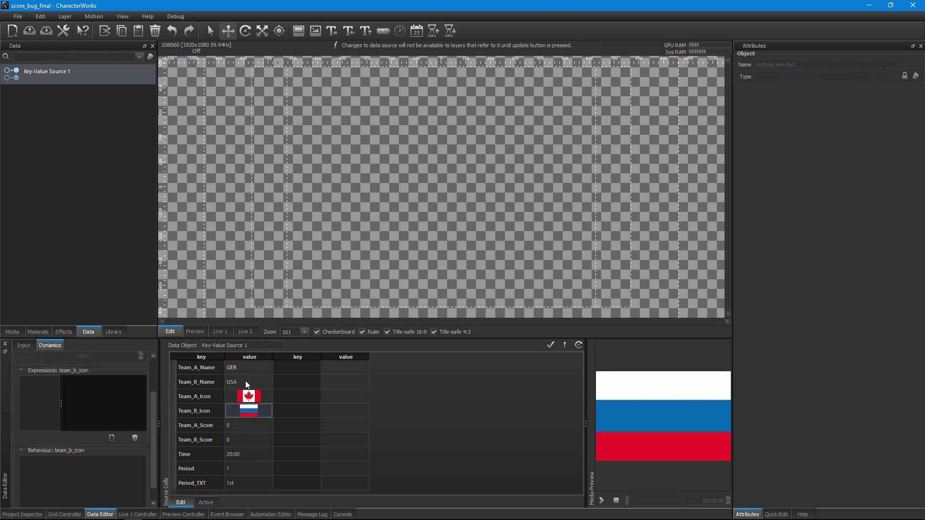
{"action": "right_click", "coordinate": [242, 395]}
{"action": "left_click", "coordinate": [260, 394]}
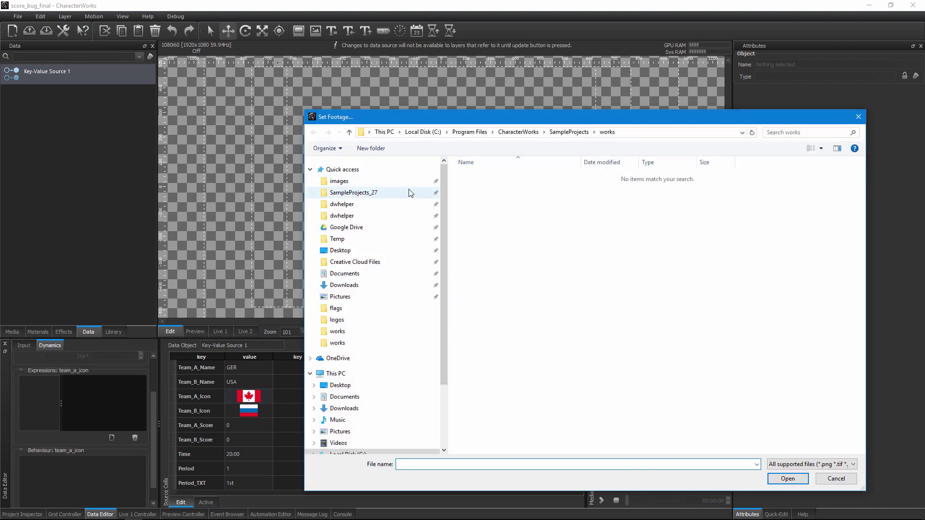
{"action": "left_click", "coordinate": [346, 182]}
{"action": "double_click", "coordinate": [482, 209]}
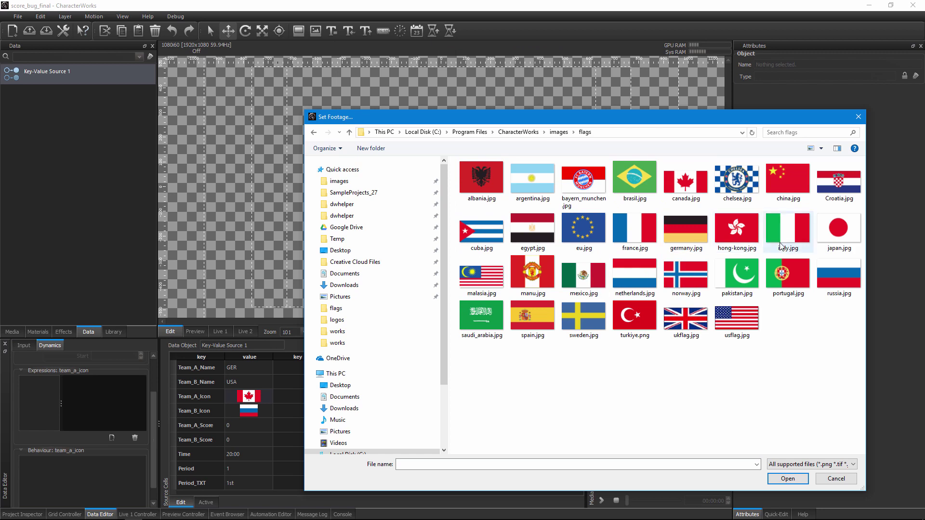
{"action": "double_click", "coordinate": [685, 230]}
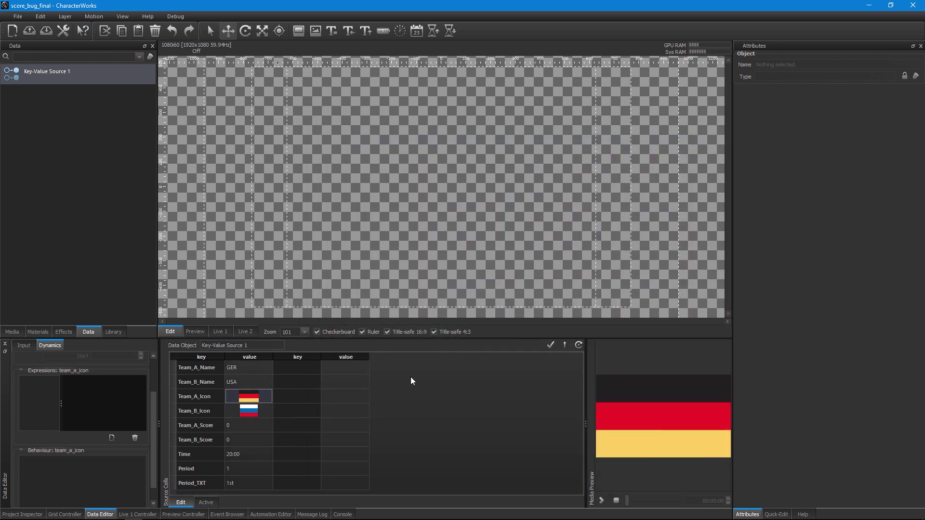
Replace the Team_B_Icon image with usflag.jpg from the flags folder
{"action": "right_click", "coordinate": [259, 408]}
{"action": "left_click", "coordinate": [269, 406]}
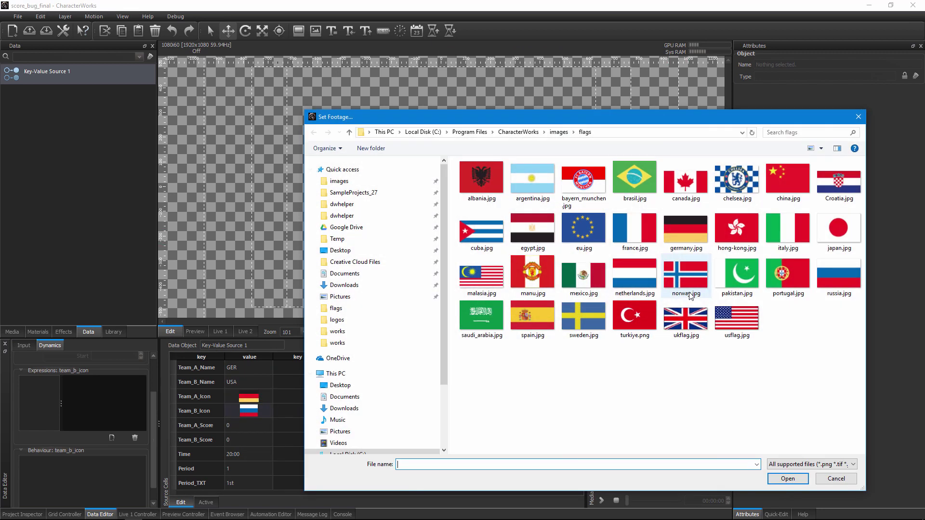
{"action": "double_click", "coordinate": [736, 318]}
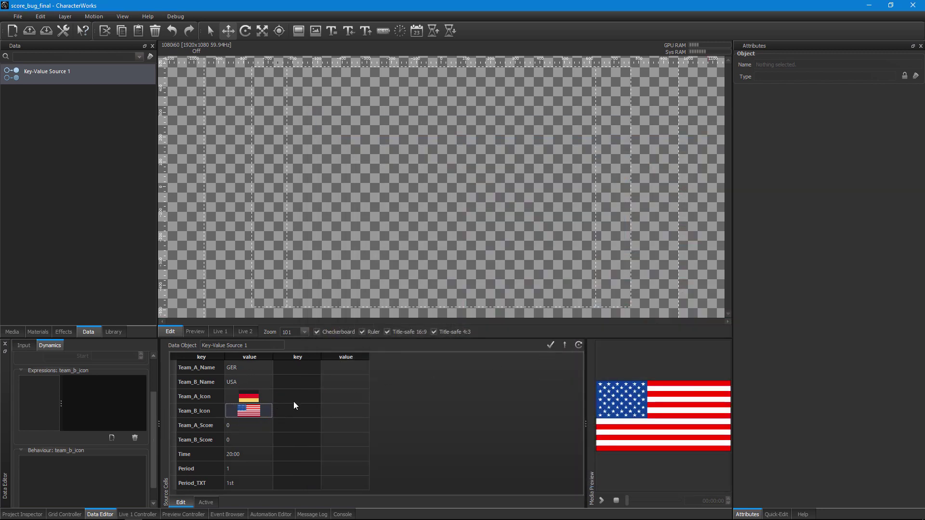
Show the Live 1 output together with the button grid and play the score bug in with Score_Bug IN
{"action": "left_click", "coordinate": [65, 514]}
{"action": "left_click", "coordinate": [220, 331]}
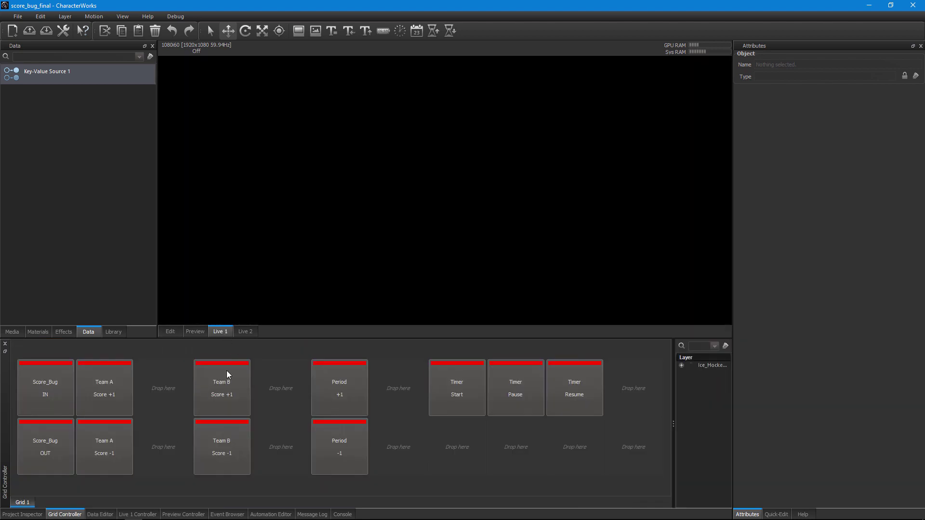
{"action": "left_click", "coordinate": [45, 401]}
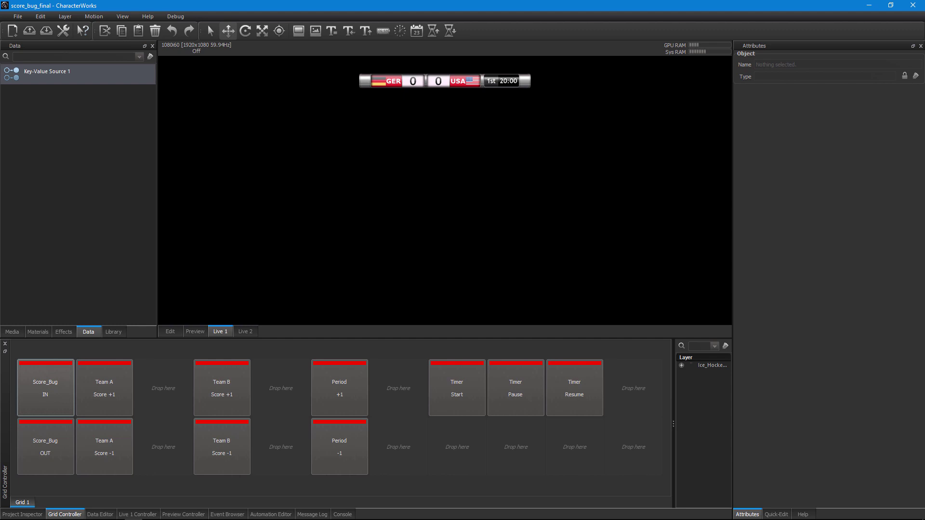
Test the timer's start, pause and resume, and raise both teams' scores to 1
{"action": "left_click", "coordinate": [460, 396]}
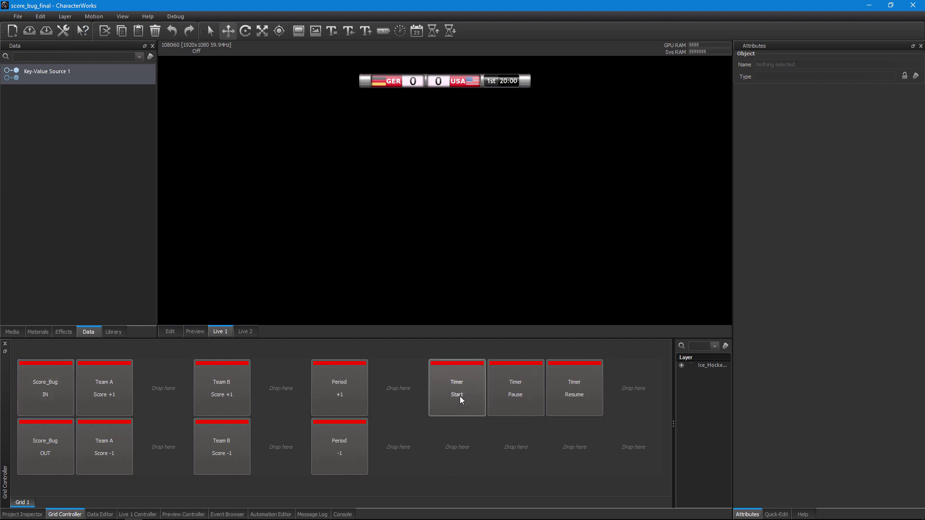
{"action": "left_click", "coordinate": [505, 390]}
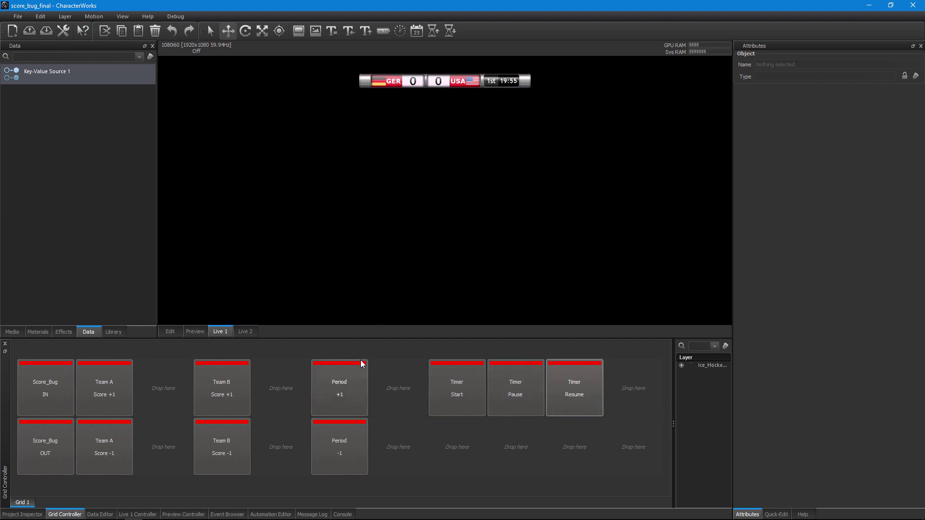
{"action": "left_click", "coordinate": [116, 397]}
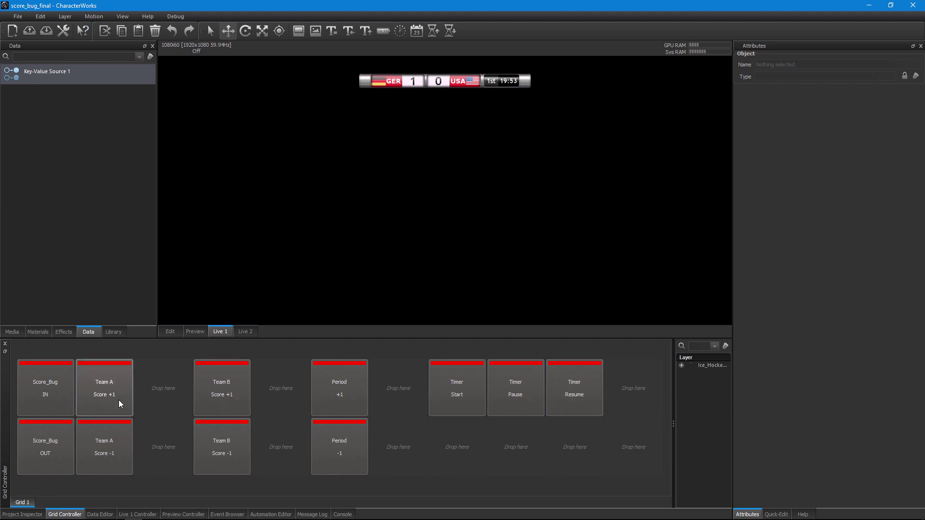
{"action": "left_click", "coordinate": [222, 398]}
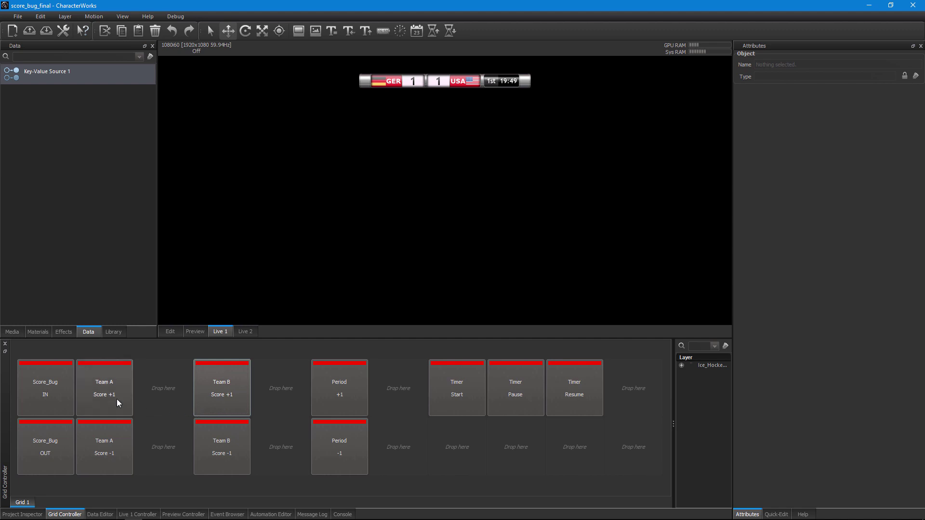
Move the two Team A score buttons directly beside the Team B buttons and raise both teams' scores to 2
{"action": "left_click_drag", "start_coordinate": [112, 395], "coordinate": [163, 395]}
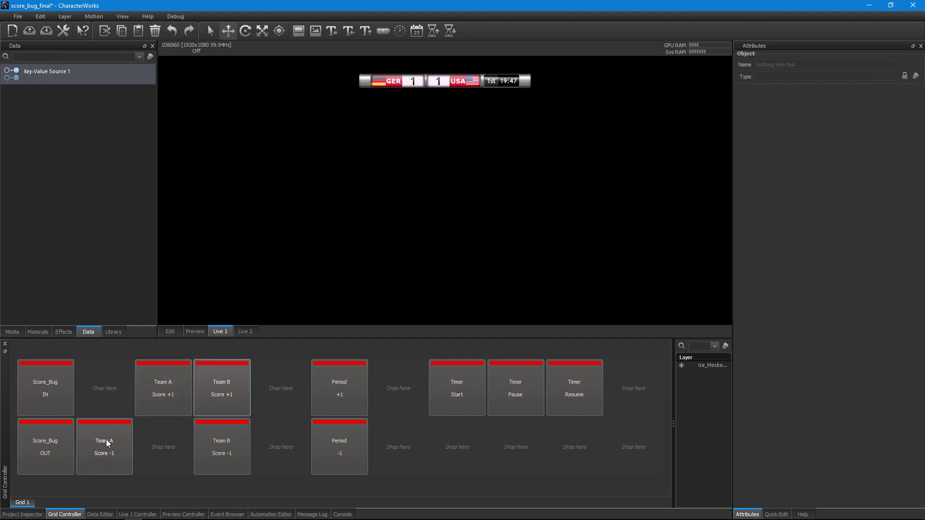
{"action": "left_click_drag", "start_coordinate": [106, 440], "coordinate": [162, 442]}
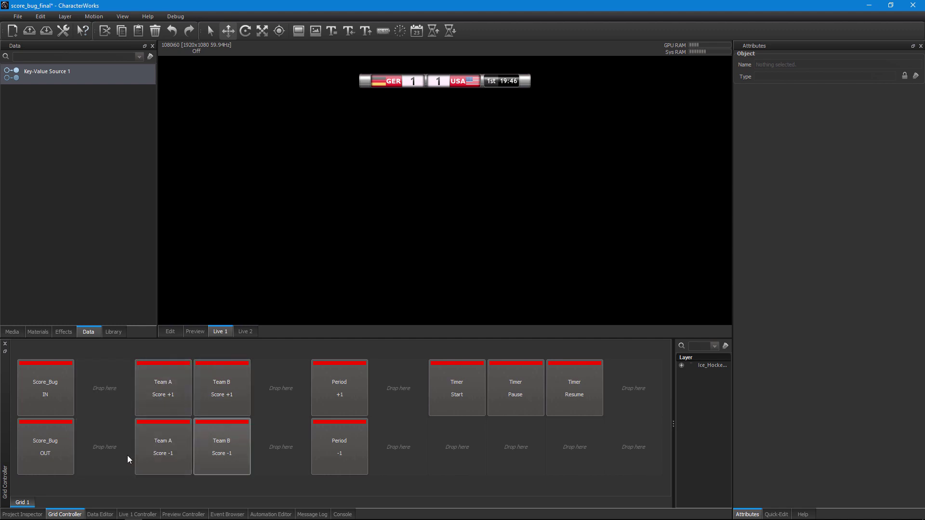
{"action": "left_click", "coordinate": [212, 412]}
{"action": "left_click", "coordinate": [171, 402]}
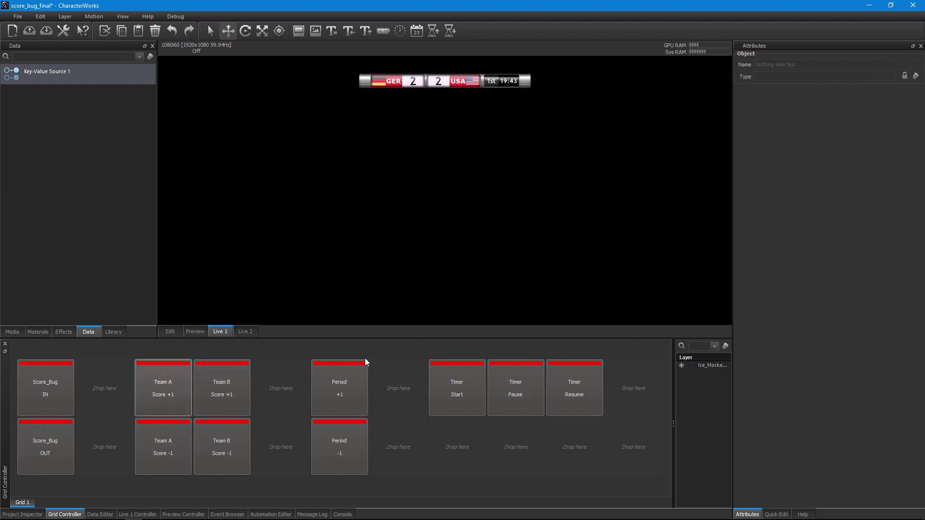
Advance the period to 3rd, and play the score bug out and back in
{"action": "left_click", "coordinate": [340, 393]}
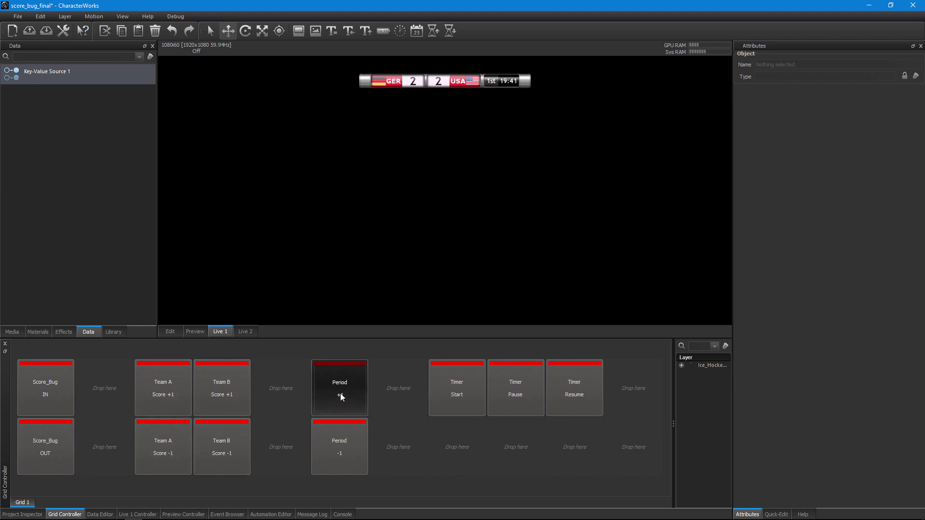
{"action": "left_click", "coordinate": [337, 410]}
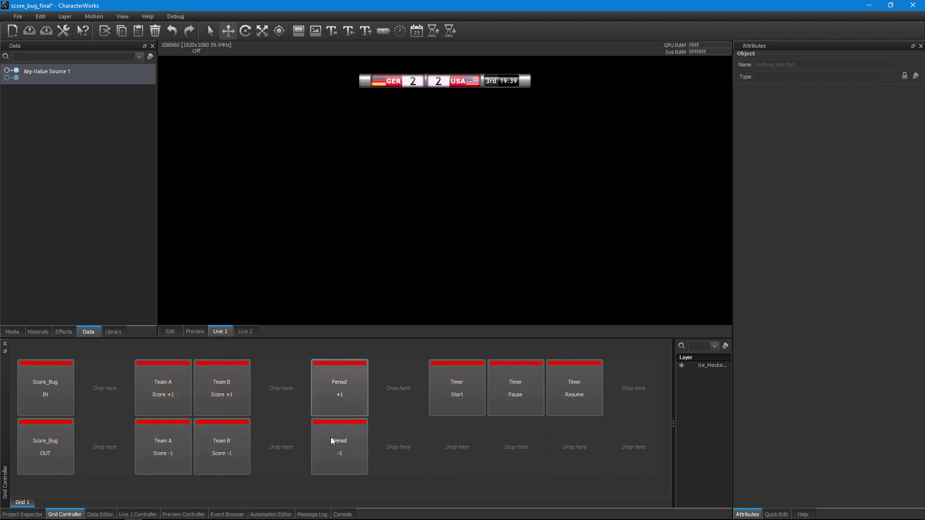
{"action": "left_click", "coordinate": [53, 444]}
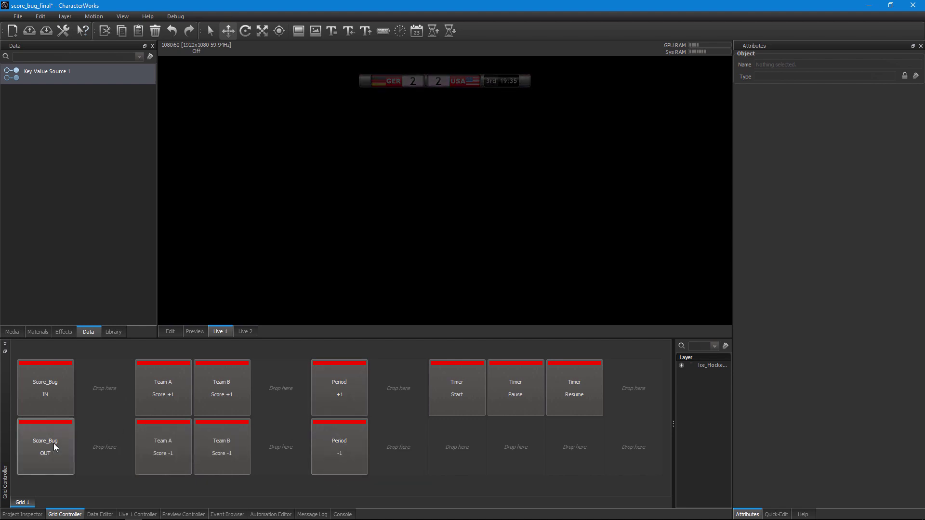
{"action": "left_click", "coordinate": [50, 391]}
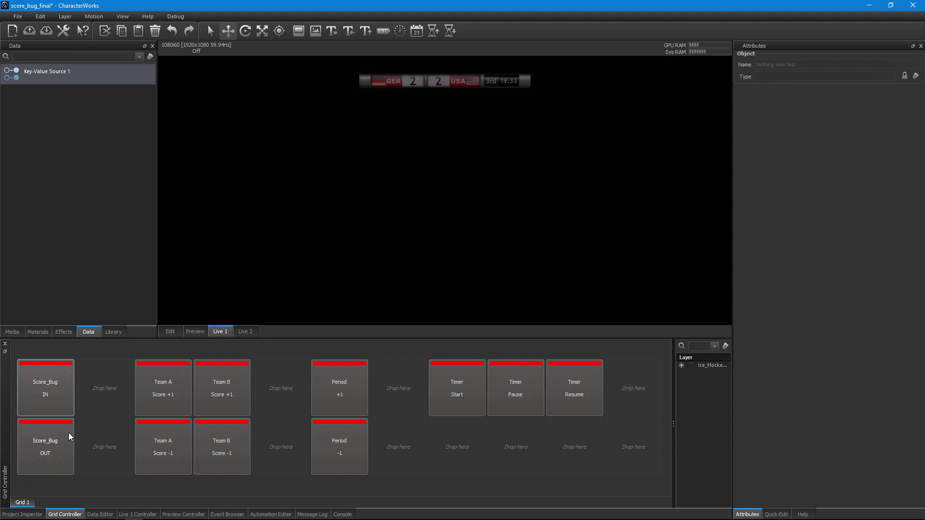